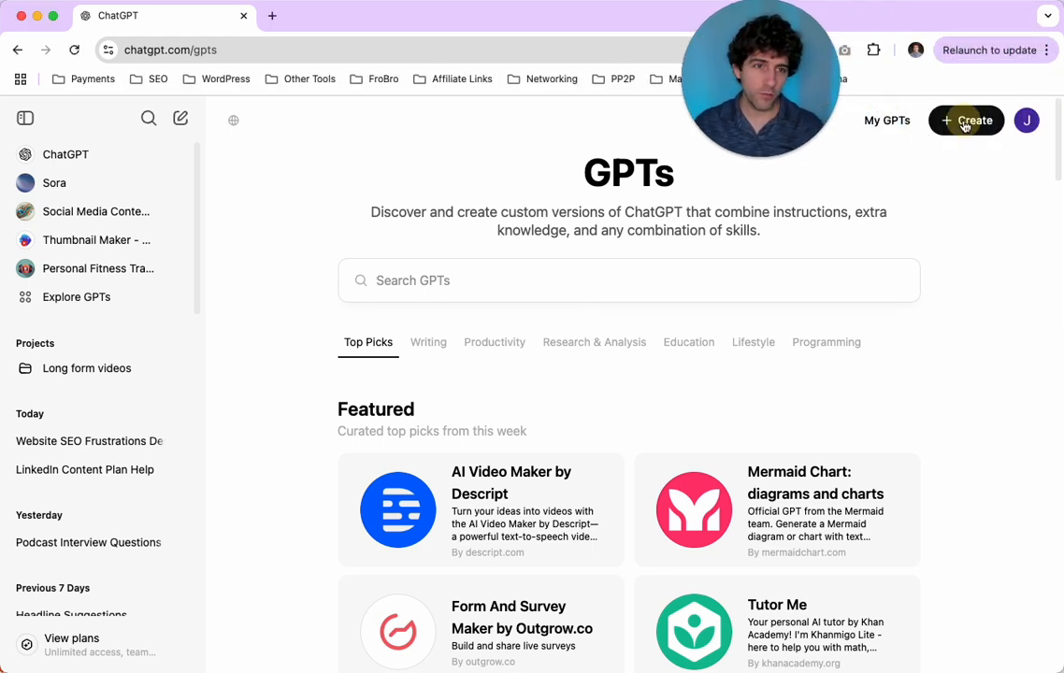
Step: Start creating a new custom GPT in the GPT editor
left_click(969, 127)
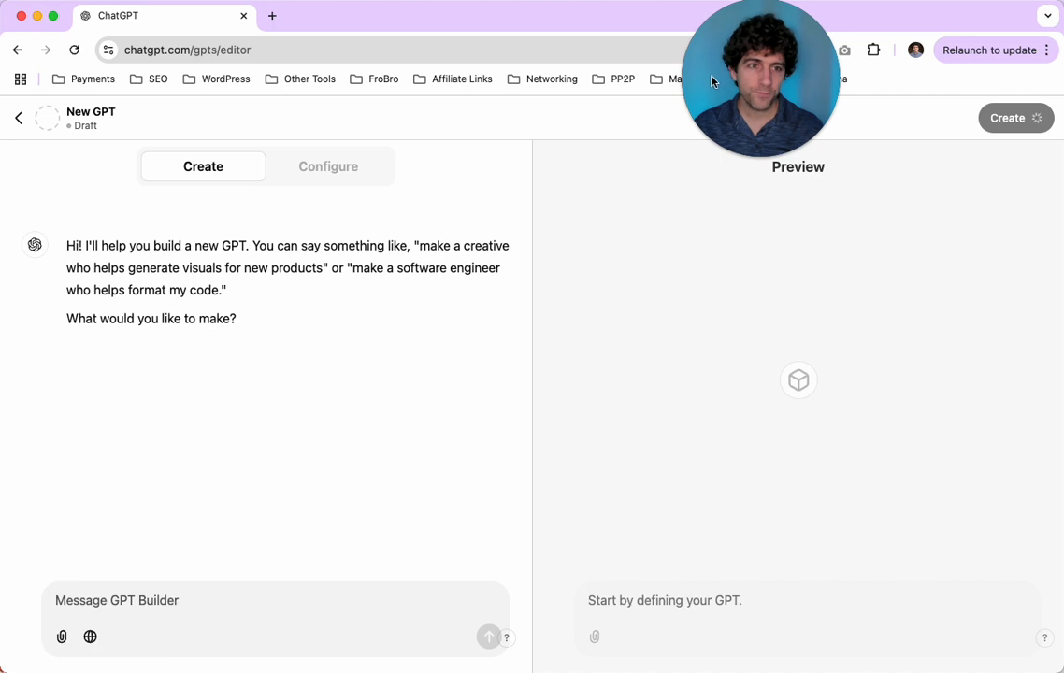
left_click_drag(921, 518, 483, 71)
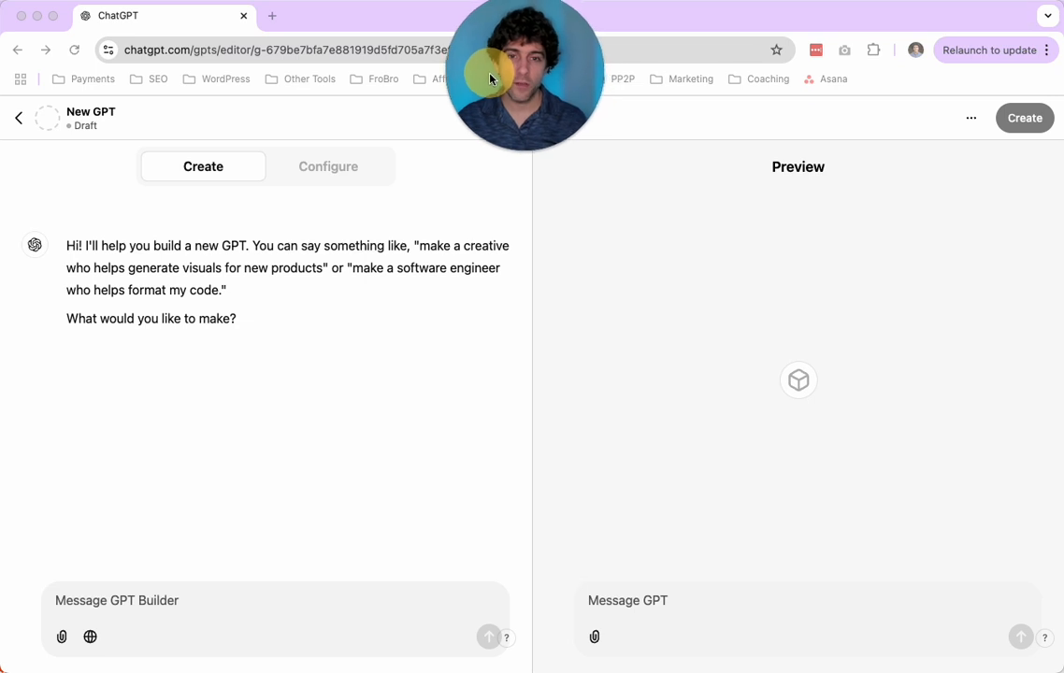
left_click(329, 24)
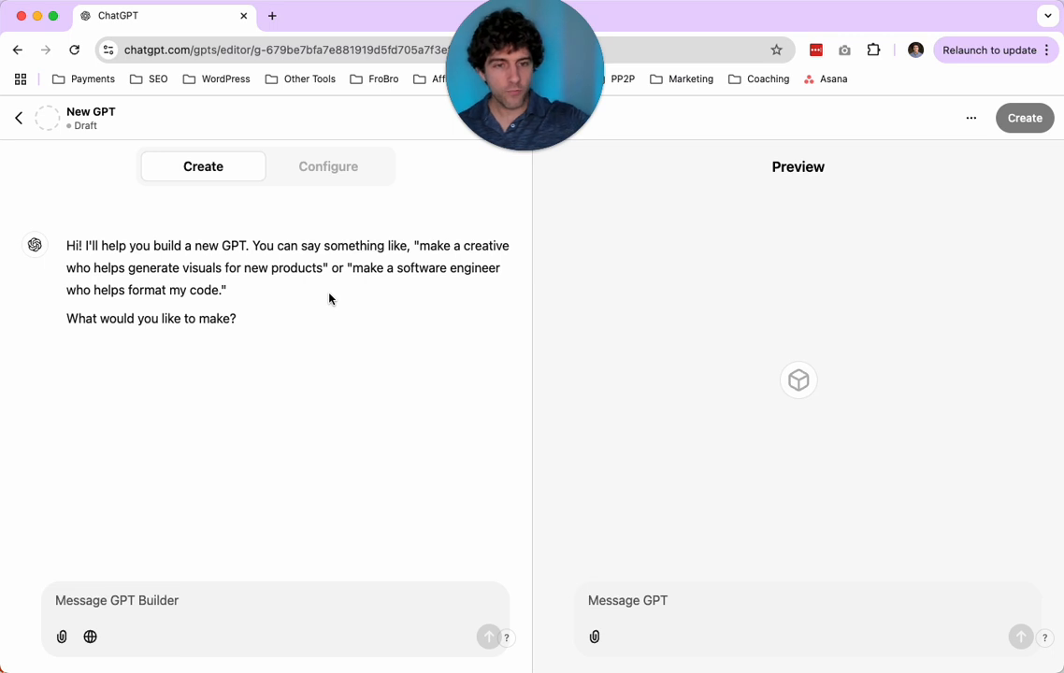
Step: Begin the GPT Builder message with "I want you to generate Vital Information quips in the style of the old Nickelodeon"
left_click(196, 598)
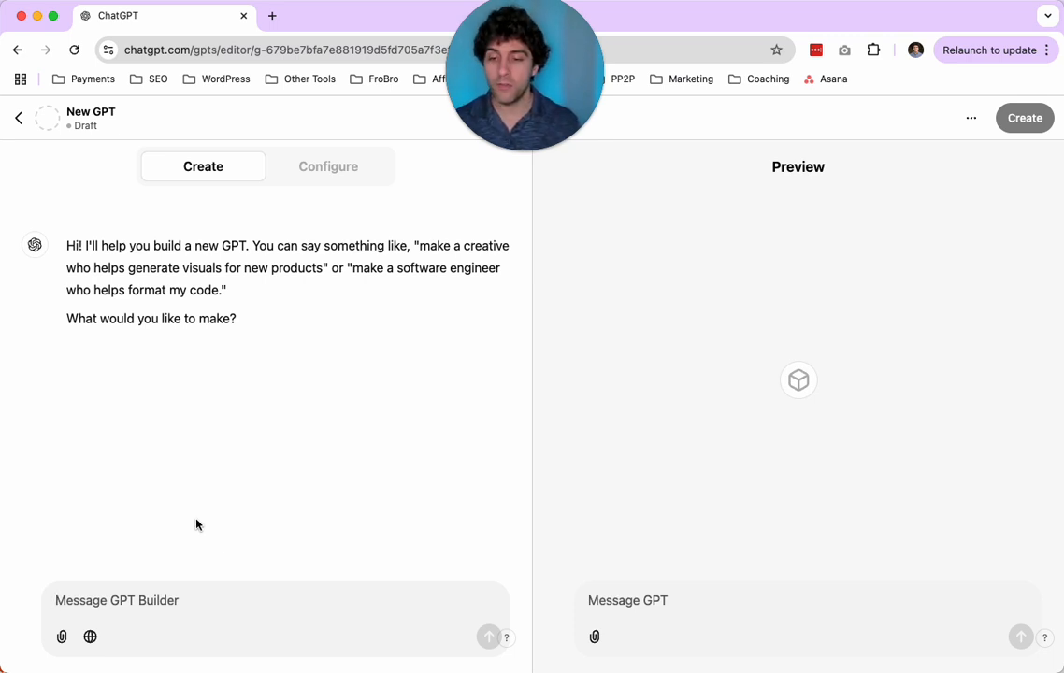
type("I w")
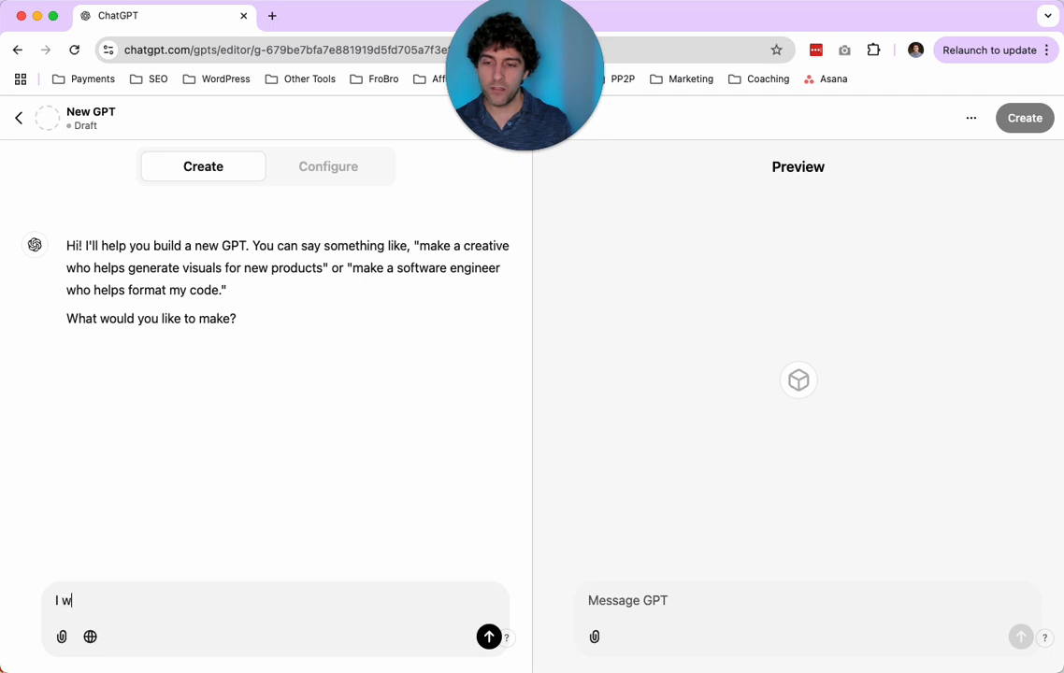
type("ant you to ")
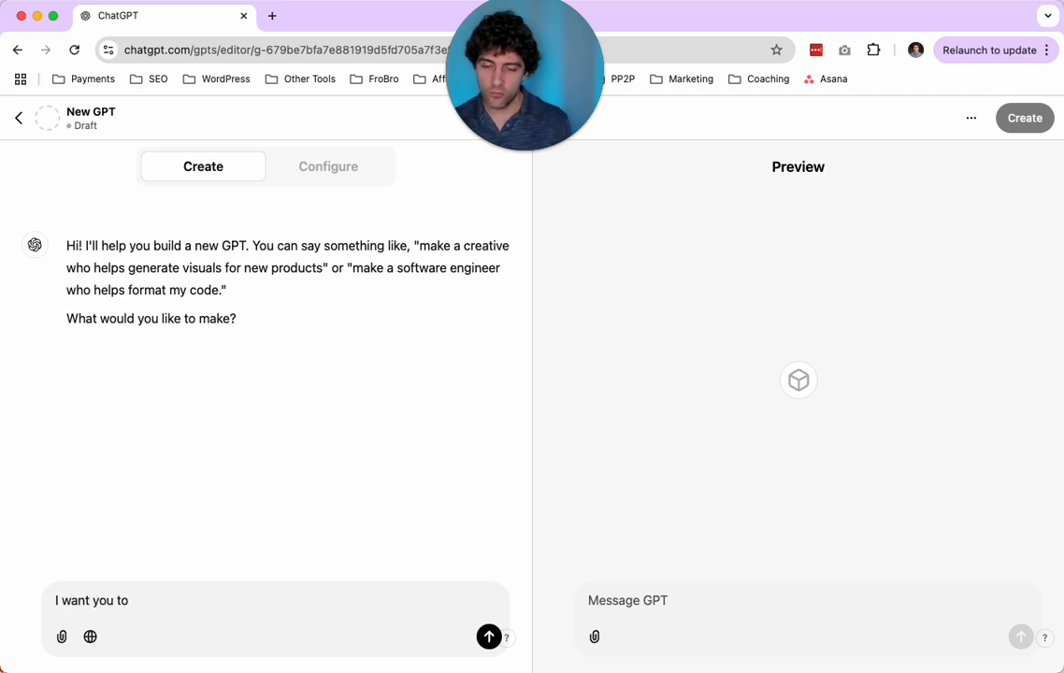
type("generate ")
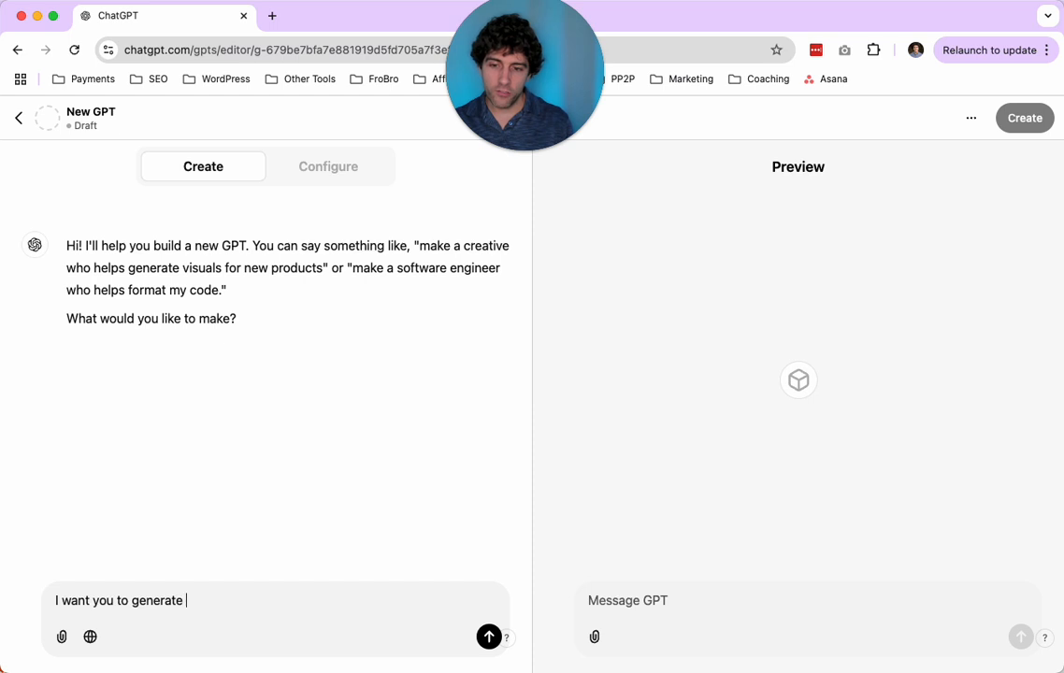
type("Vital Info")
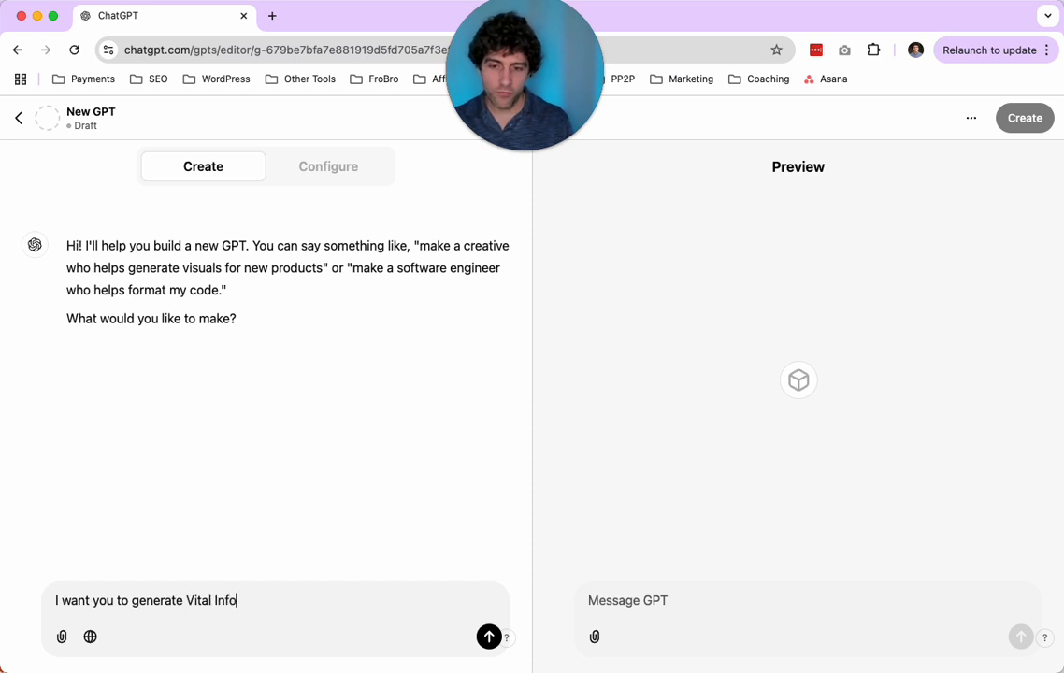
type("rmation quips in ")
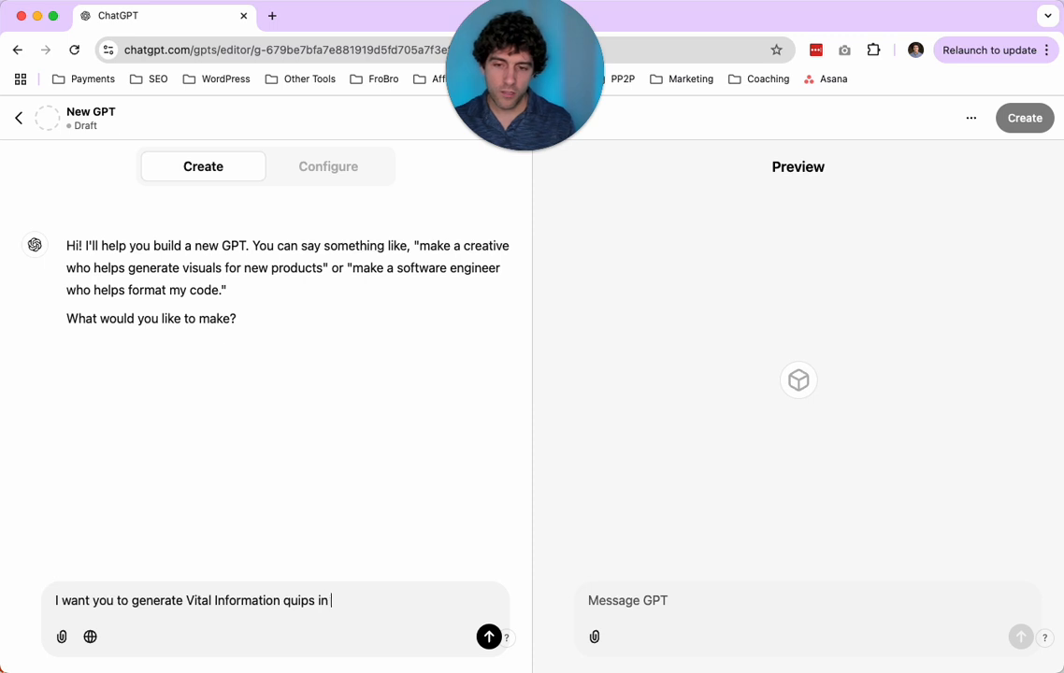
type("the style of the old")
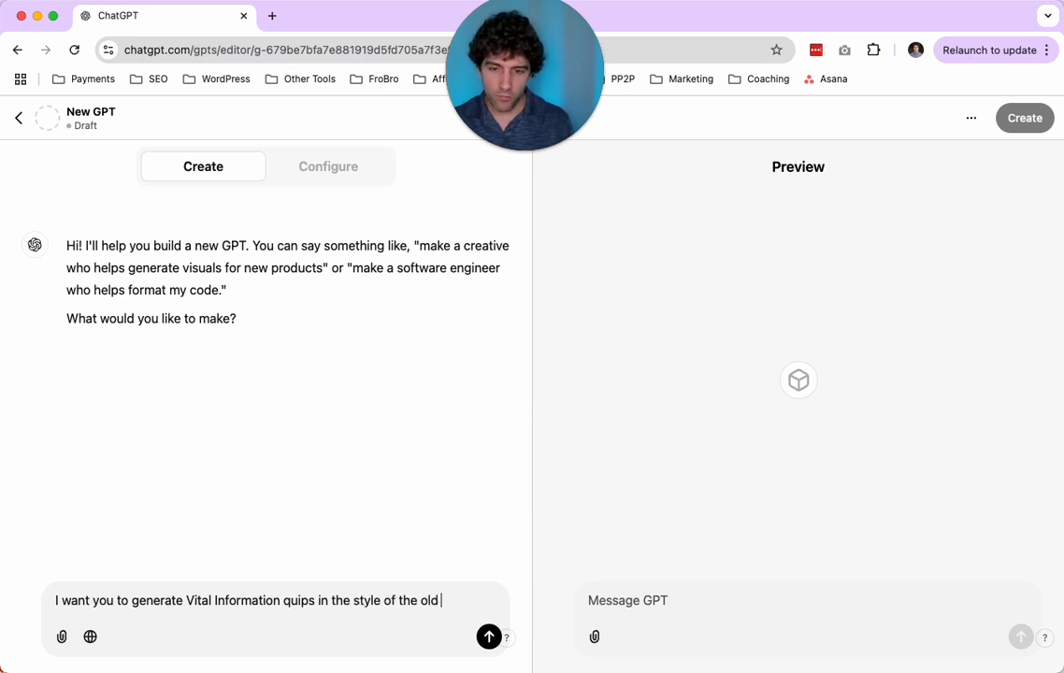
type(" Nicke")
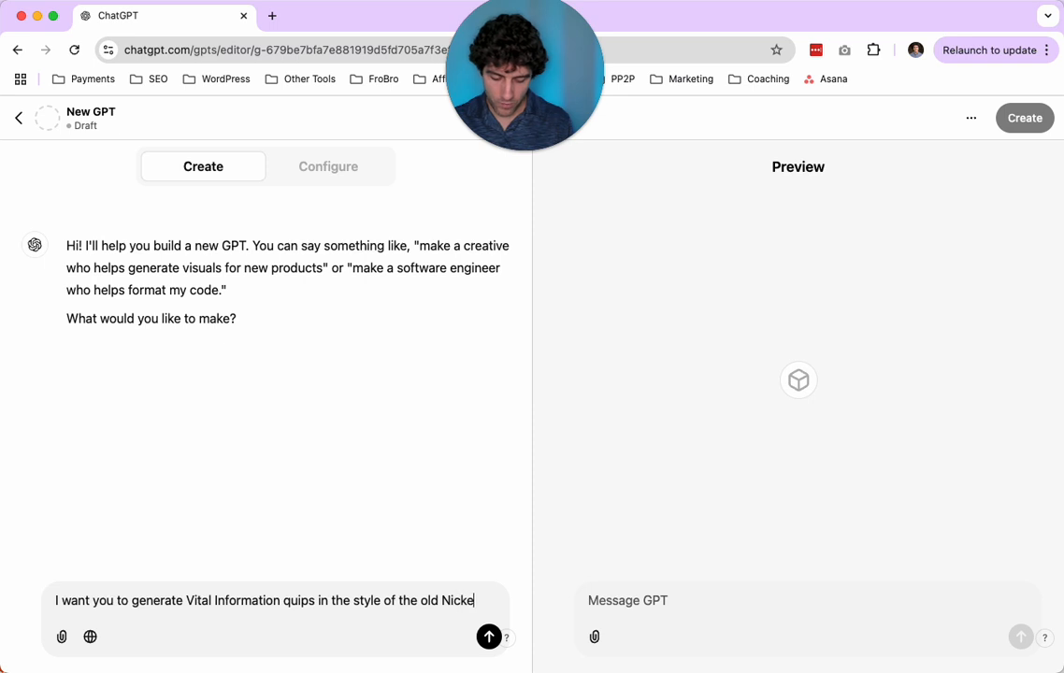
type("loeeon ")
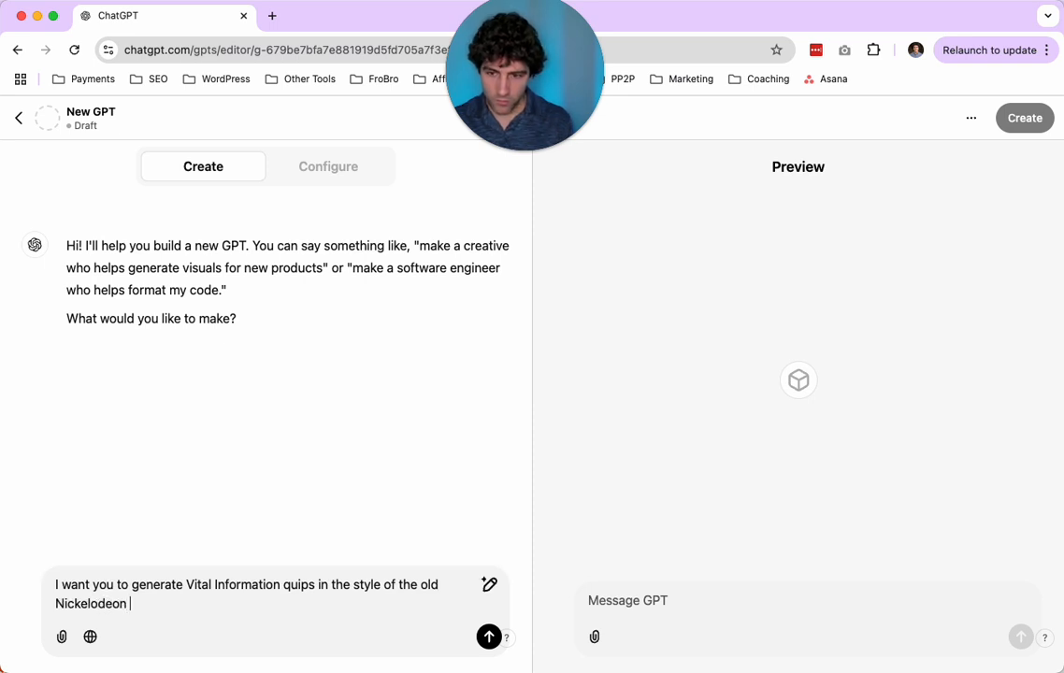
Step: Continue the builder message with "sketch with Lori Beth Denberg on the TV show "All That""
type("sketch with Lori Beth Denberg")
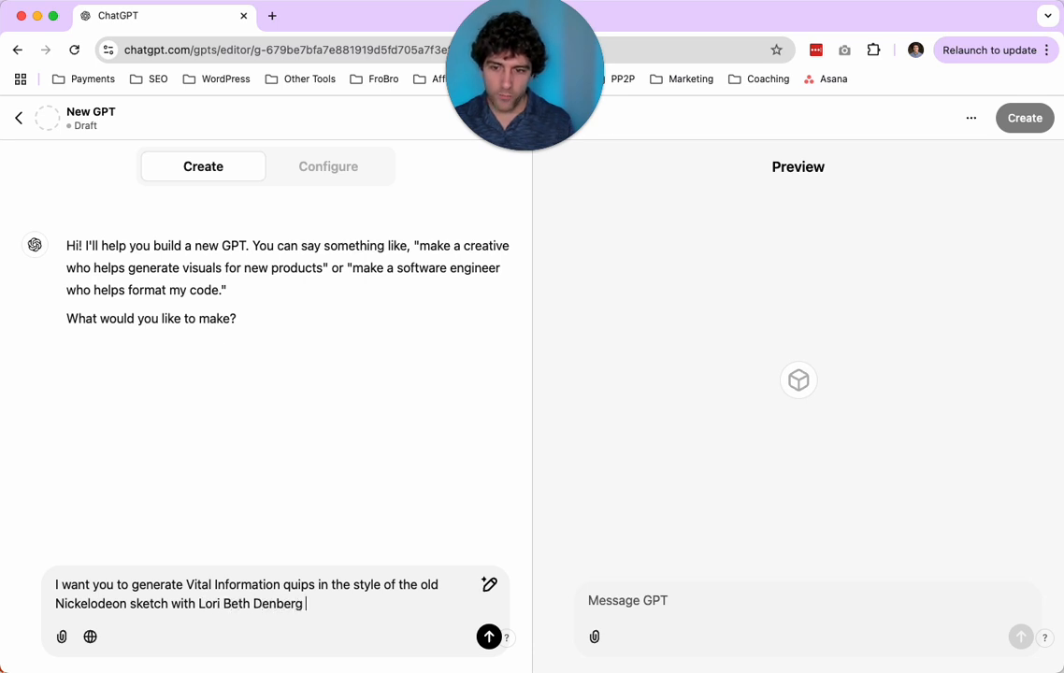
type(" on the show")
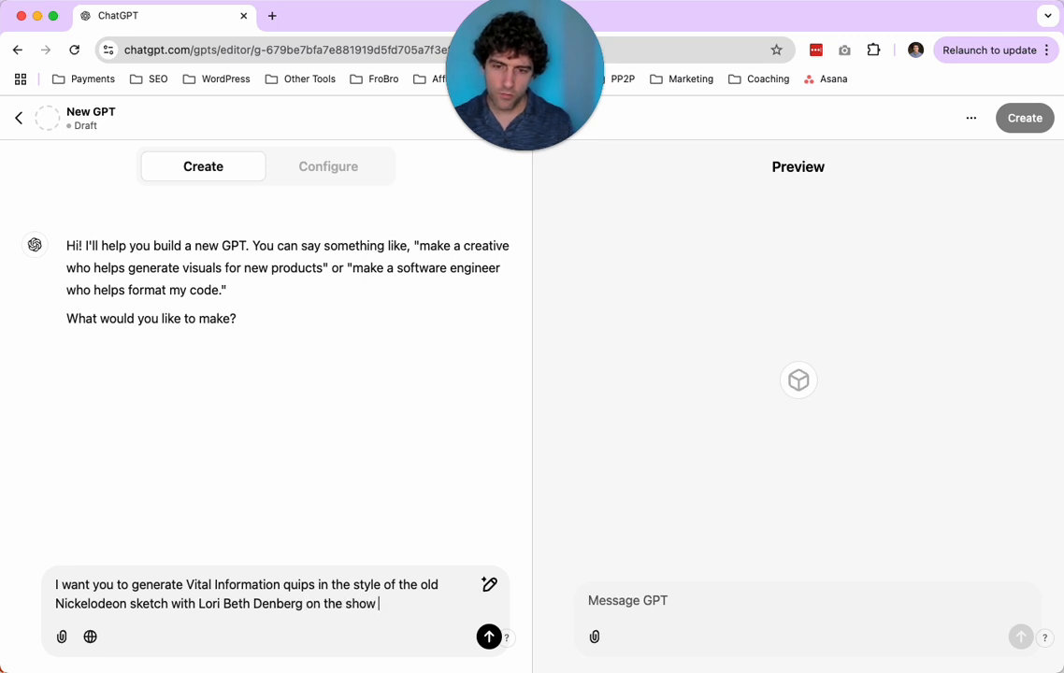
key("BackSpace")
key("BackSpace")
key("BackSpace")
key("BackSpace")
key("BackSpace")
type("TV show")
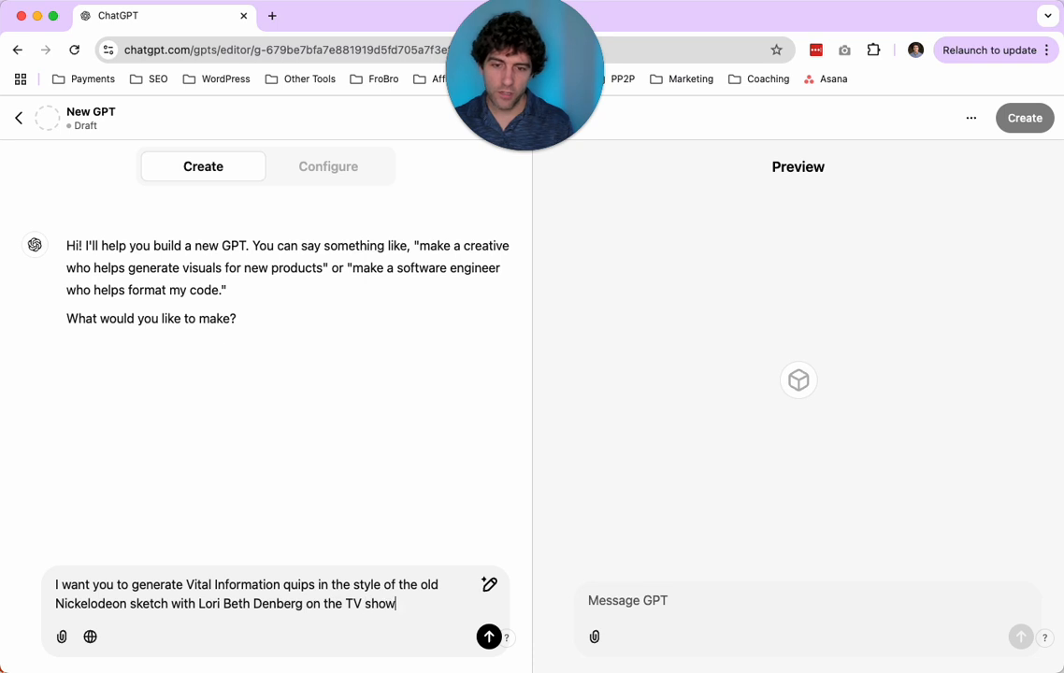
type(" \"All That")
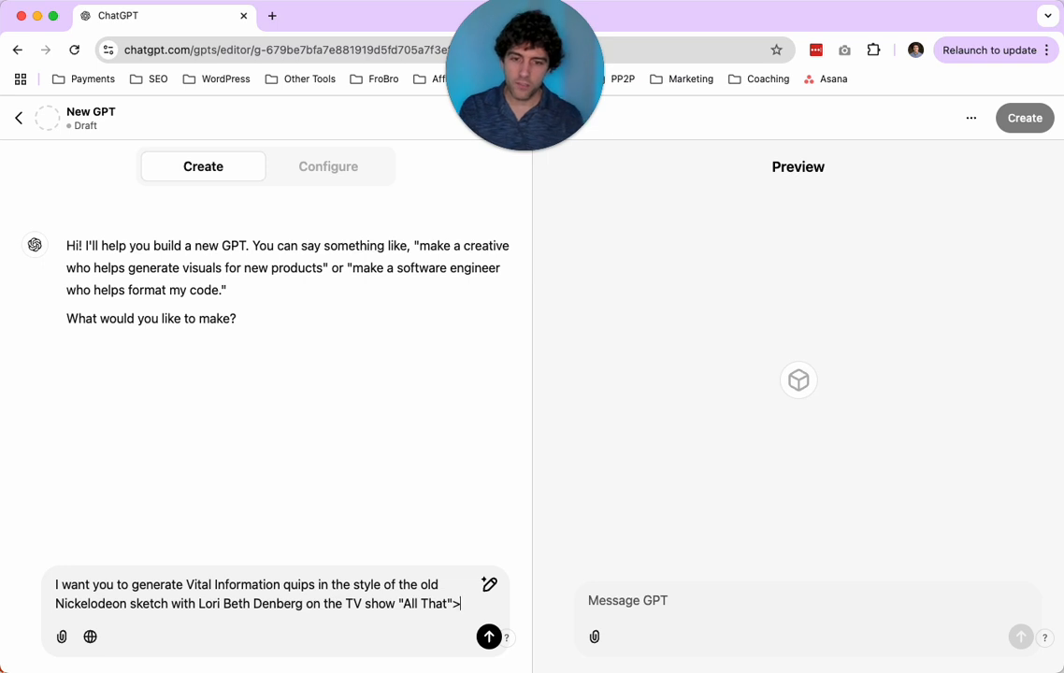
Step: End the first sentence of the message and add "I'm going to provide a list of examples that were used"
type("\".  I'm going to provide ")
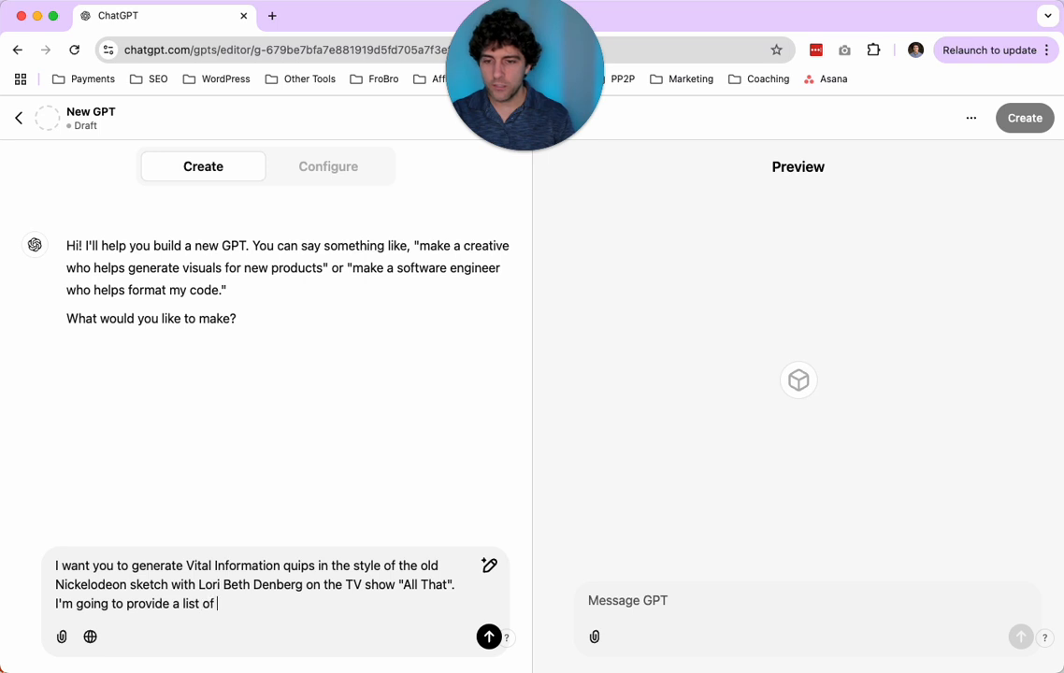
type("a list of examp")
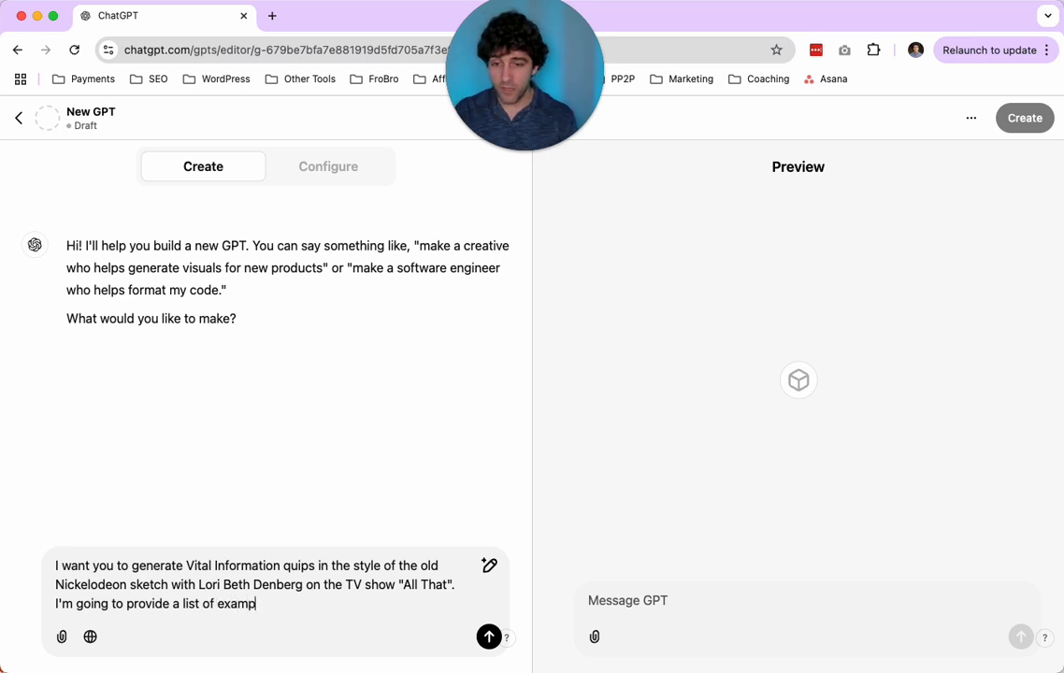
type("les that ")
type("Lo")
key("BackSpace")
key("BackSpace")
type("were used ")
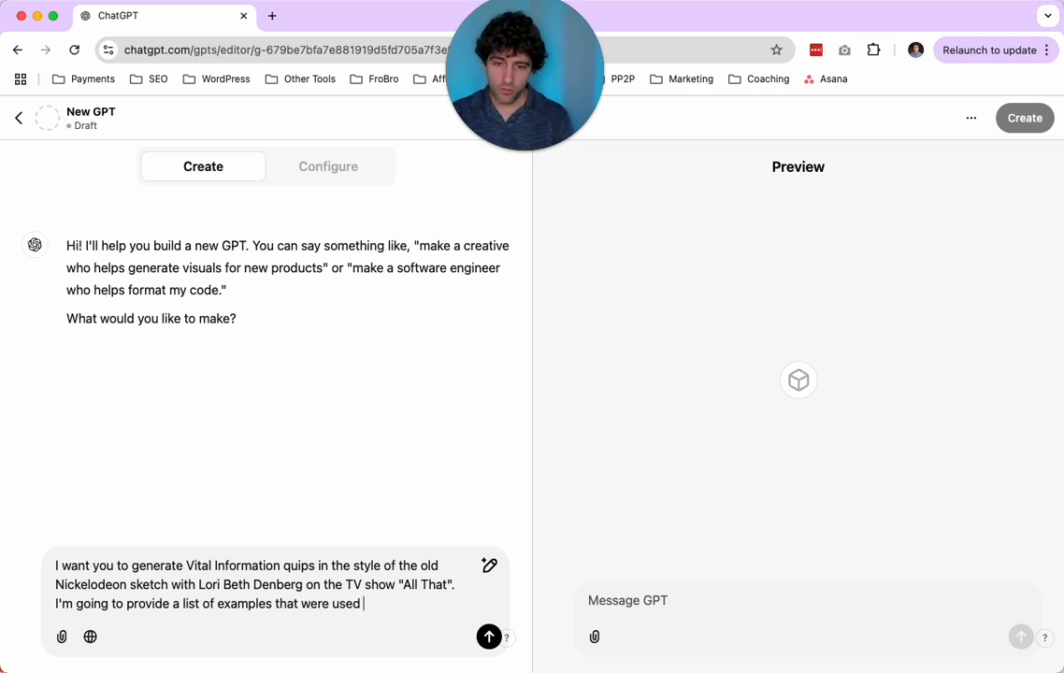
Step: Continue the message with "on the show. I don't want you to provide the same ones, but generate new ones in the same style."
type("on the show.  I don't want you d")
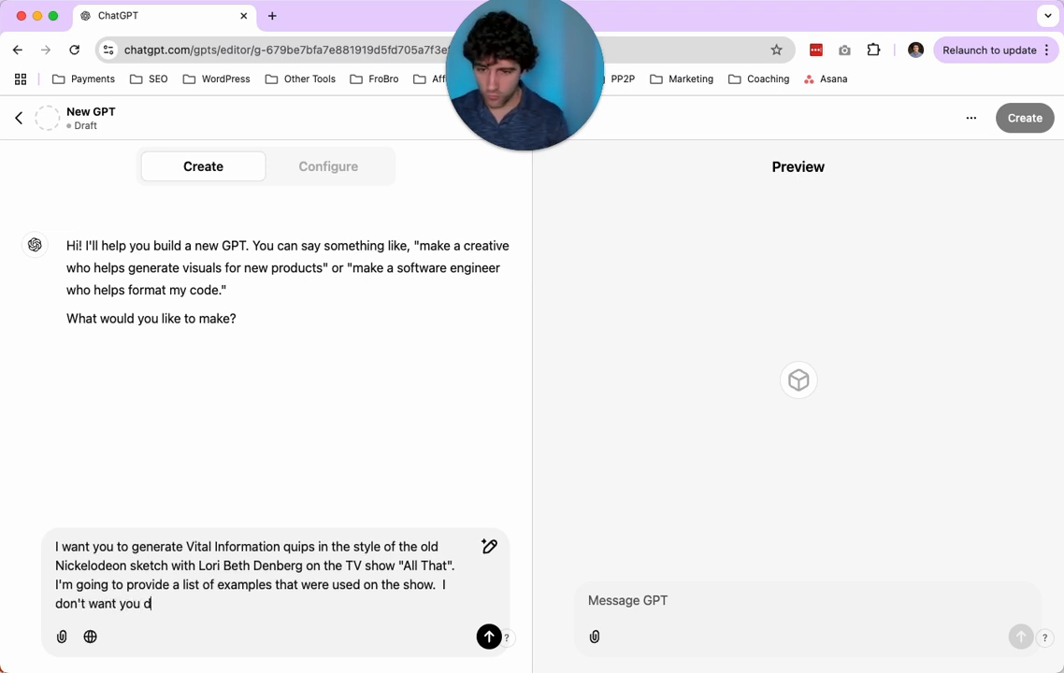
key("BackSpace")
type("to pr")
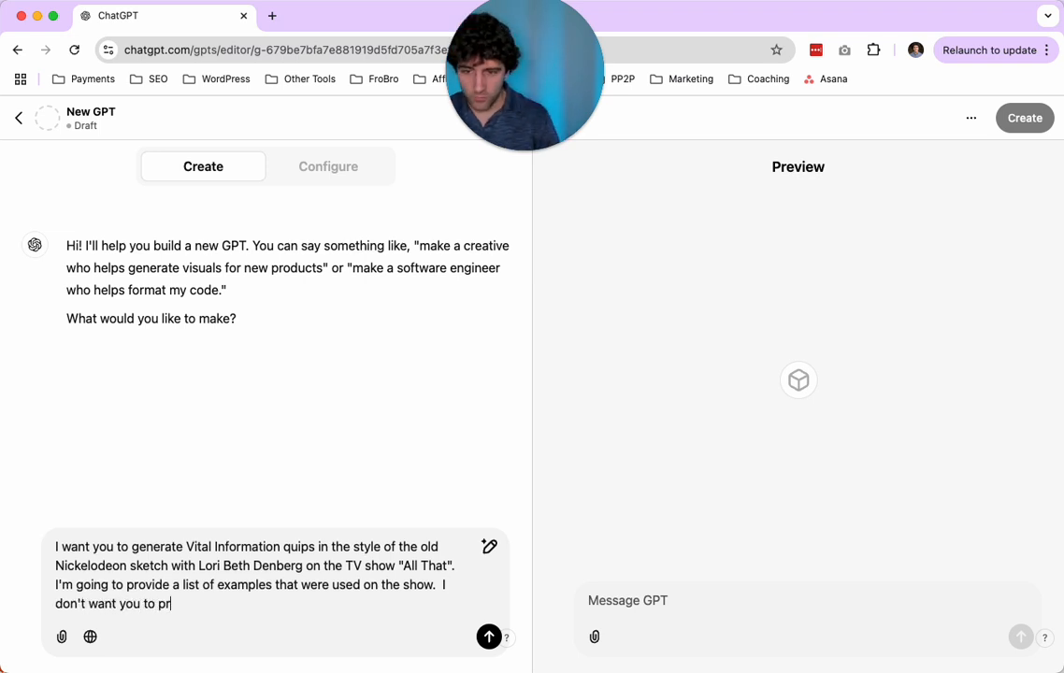
type("ovide the same on")
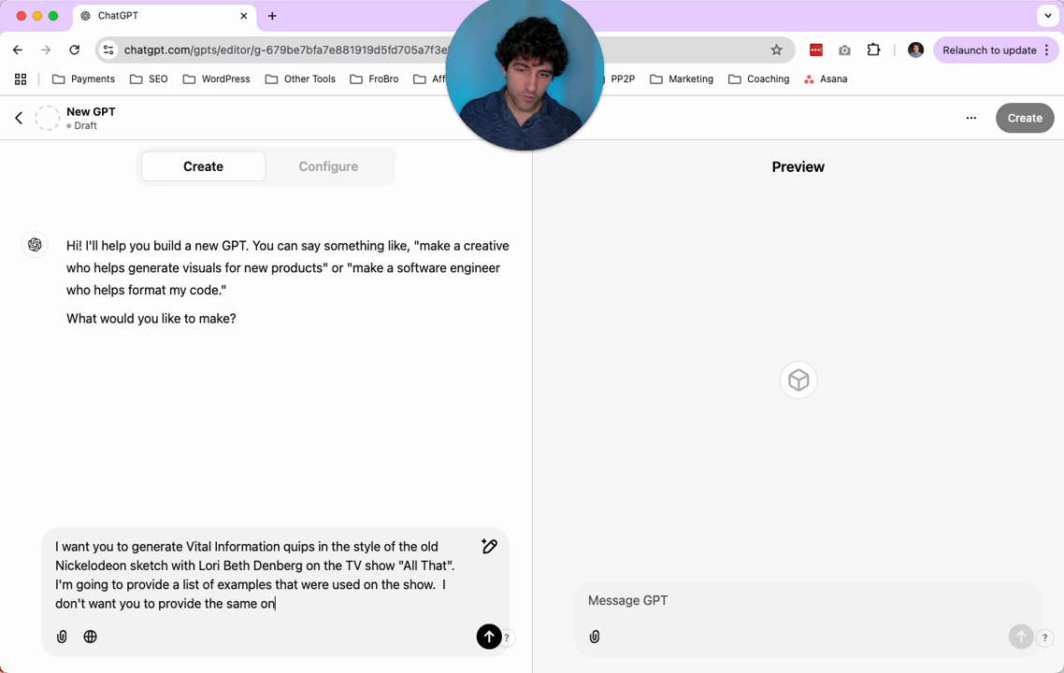
type("es, but generate ")
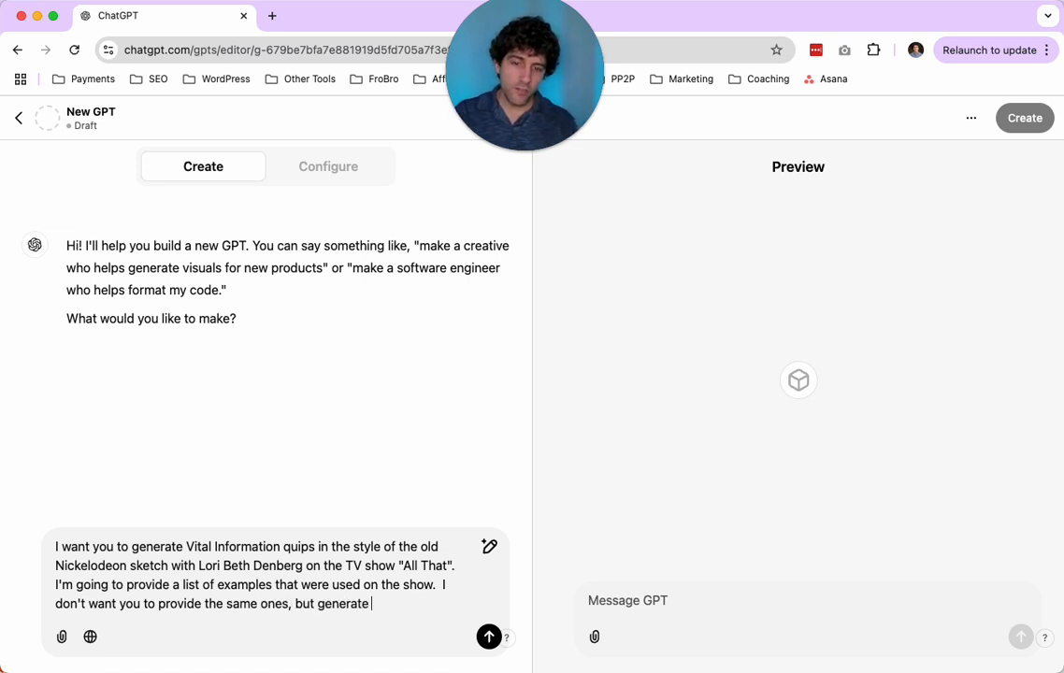
type("new ones in the same")
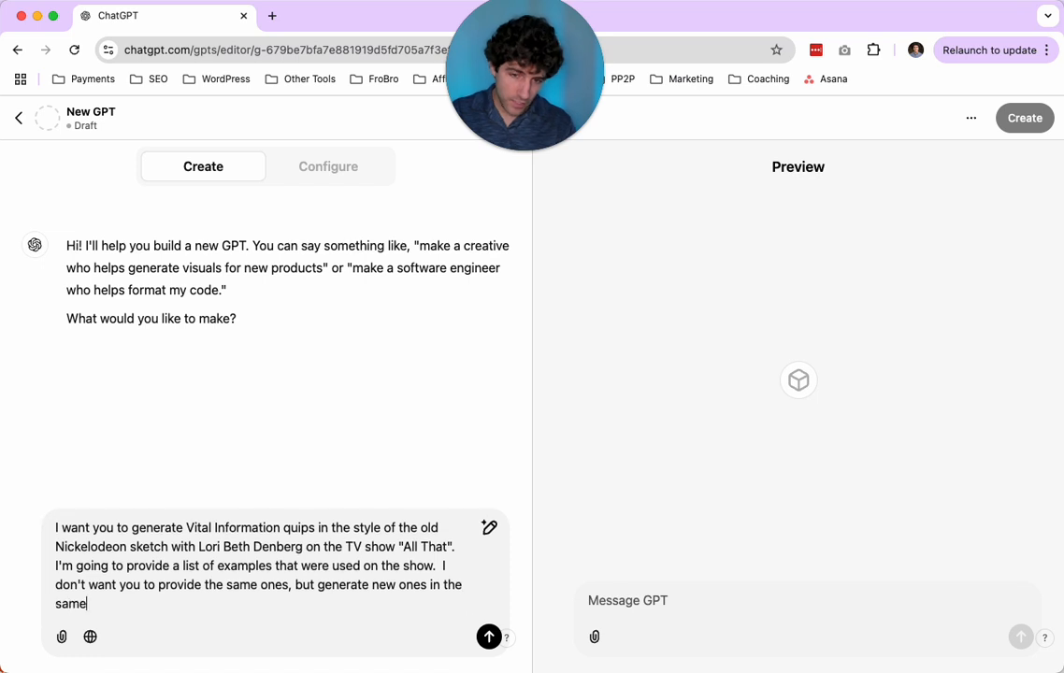
type(" style.  Goo")
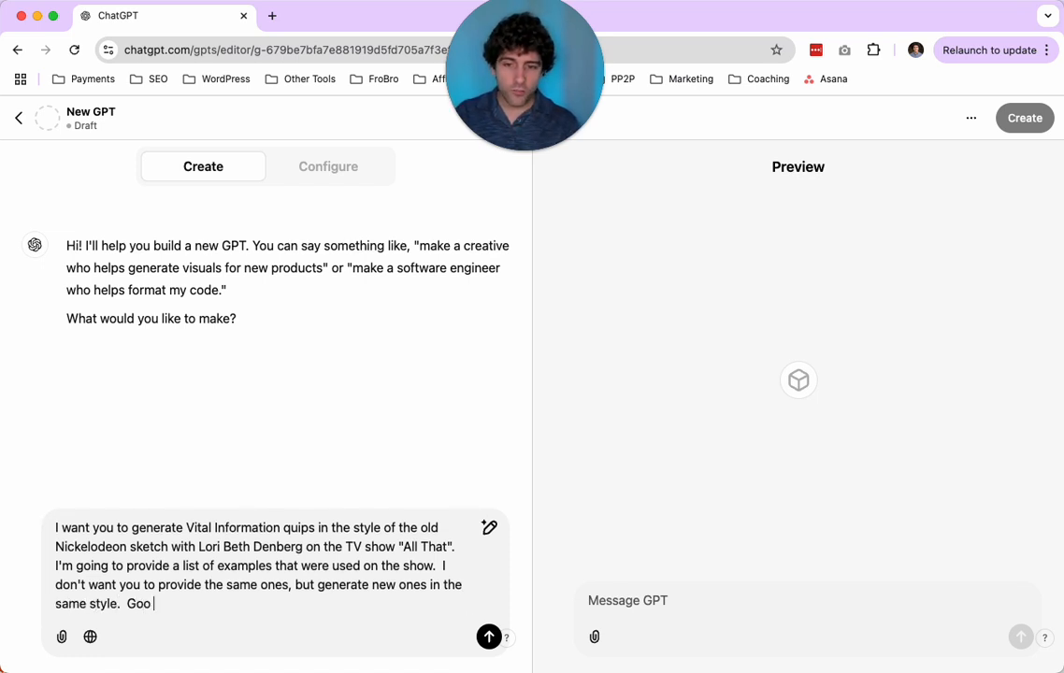
Step: Describe the desired quips in the message with "Good quips will be unexpected and funny. Think of them as"
type("d quips will")
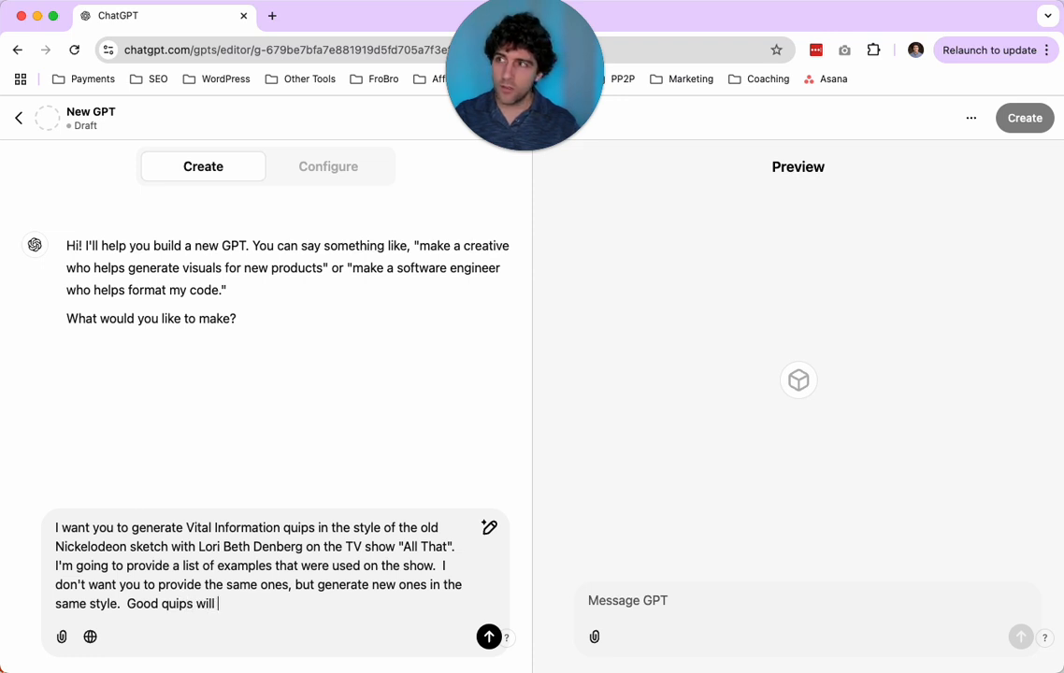
type(" be unexpected")
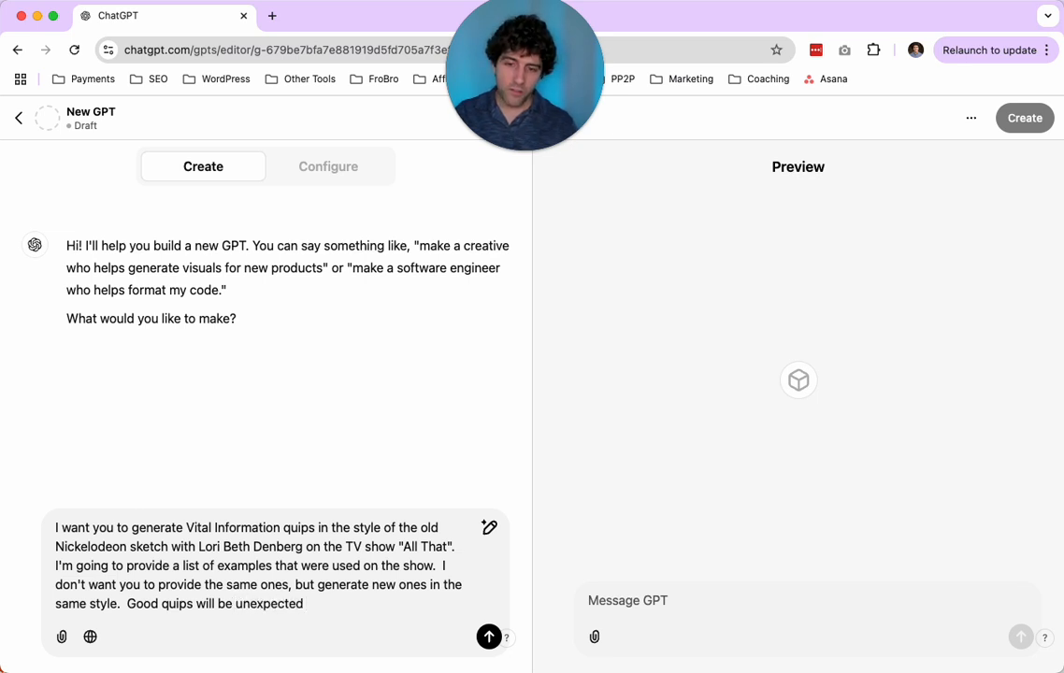
type(" and")
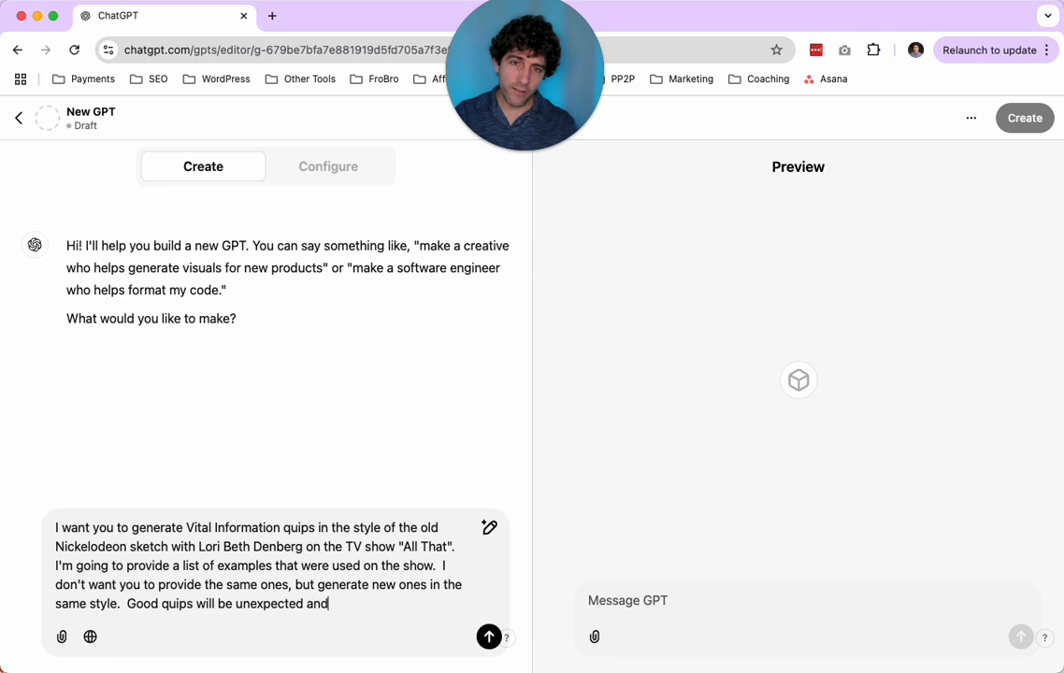
type(" funny.  They can be")
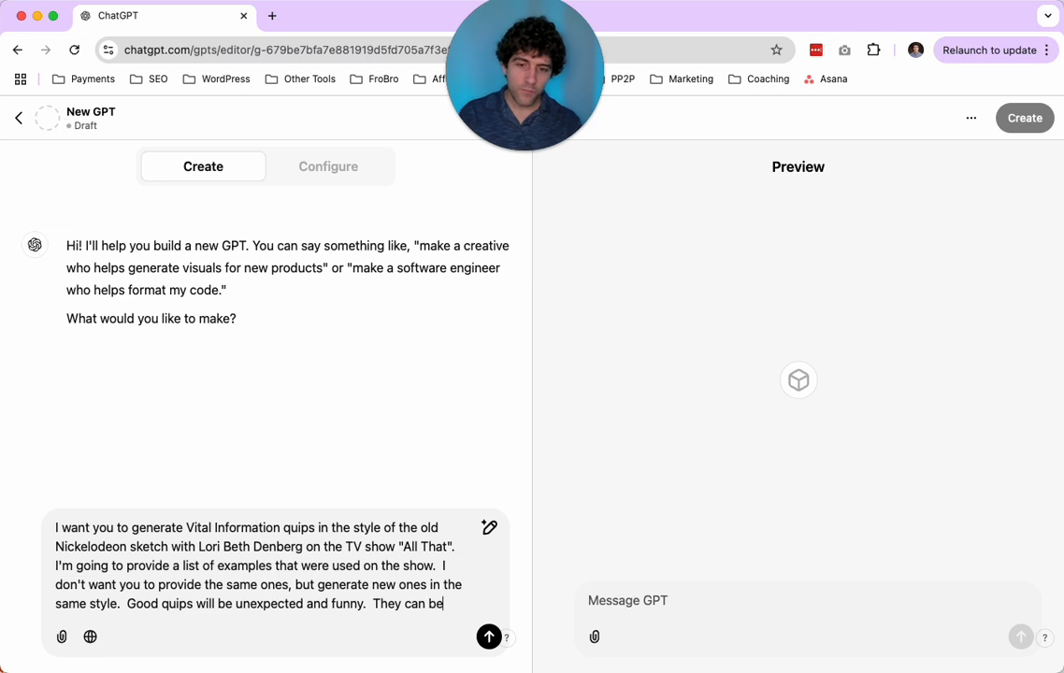
type(" clever")
key("shift+alt+Left")
key("shift+alt+Left")
key("shift+alt+Left")
key("shift+alt+Left")
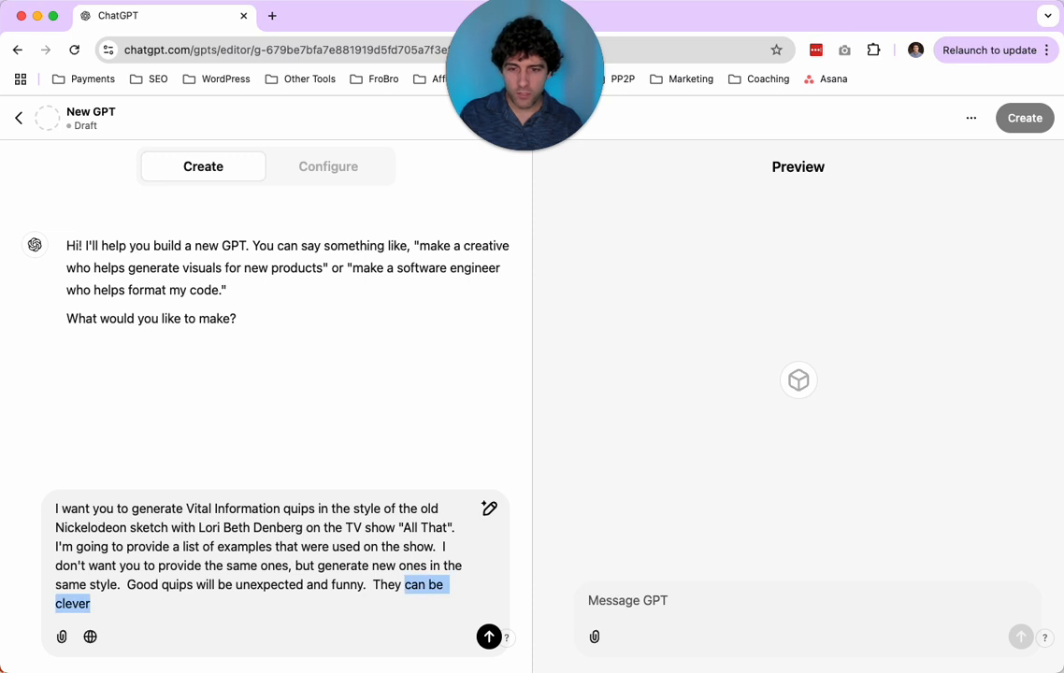
type("Think of them as")
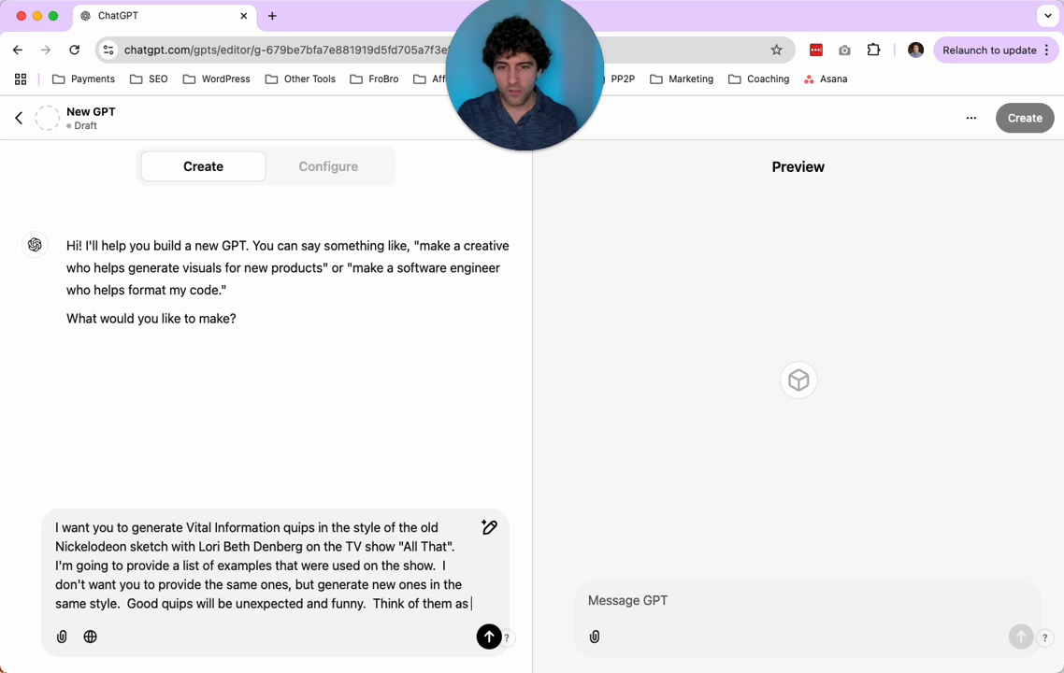
Step: Continue the builder message with "clever non-sequiters that tickle the funny bone"
type(" clever non-sequiters that tik")
key("BackSpace")
type("ckle the funny bone")
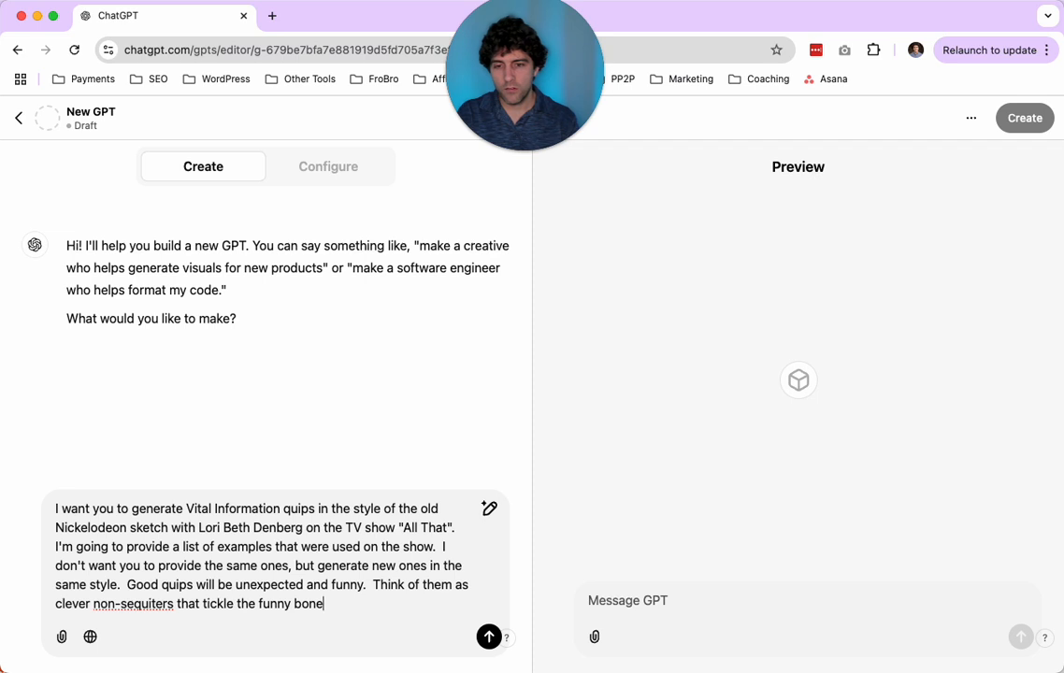
Step: End that sentence and add "And they should be delivered with a dry sense of humor" to the message
type(".  And th")
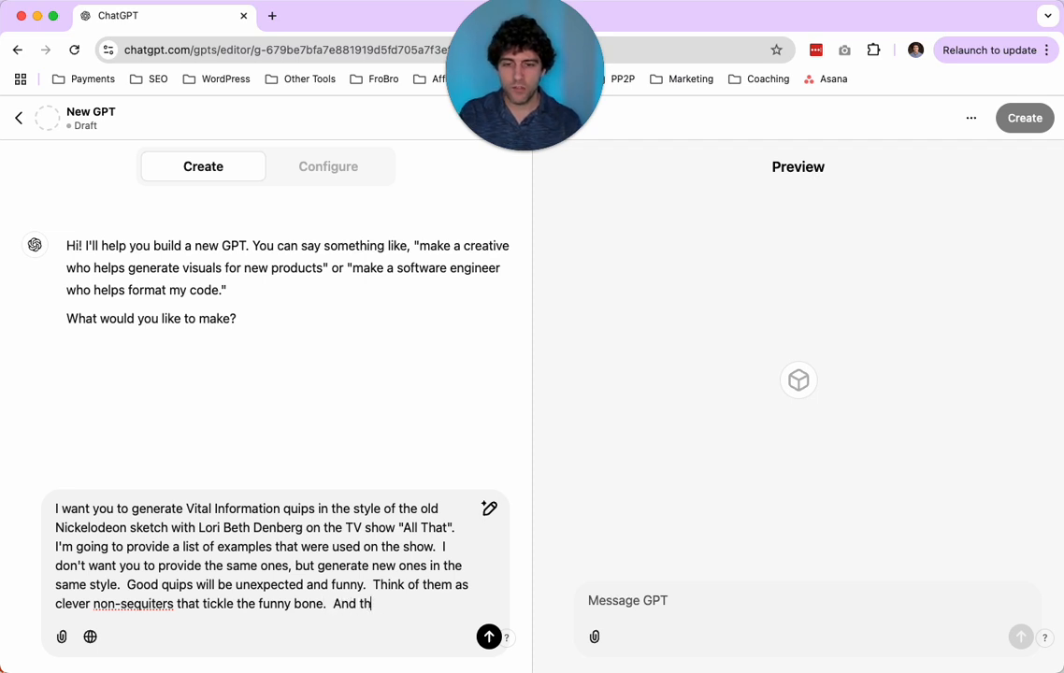
type("ey should be d")
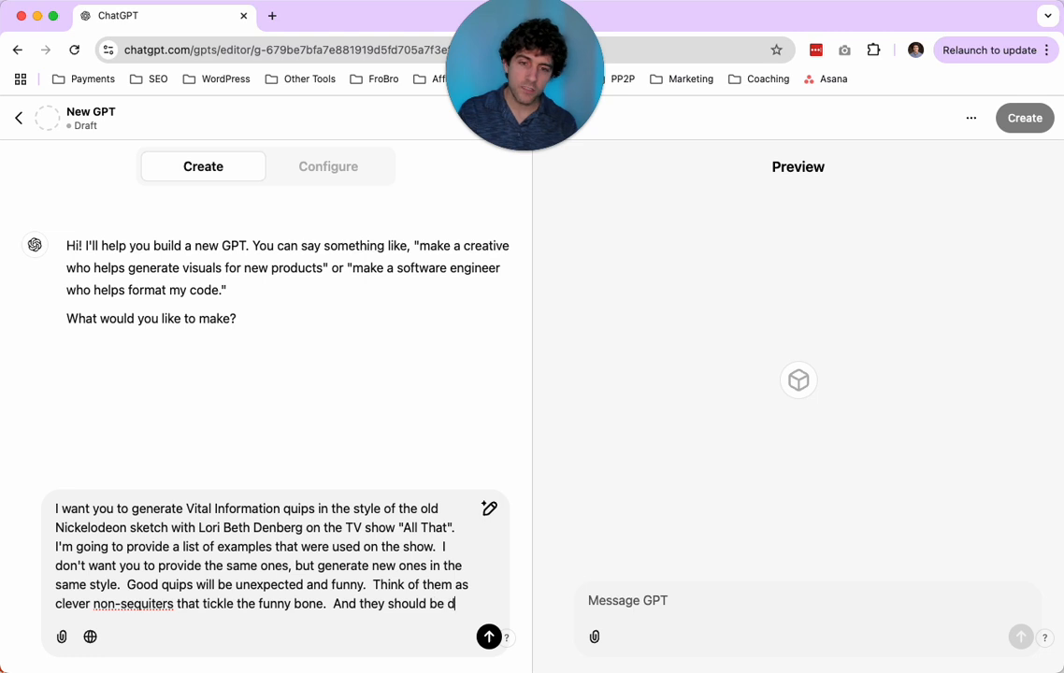
type("elivered wi")
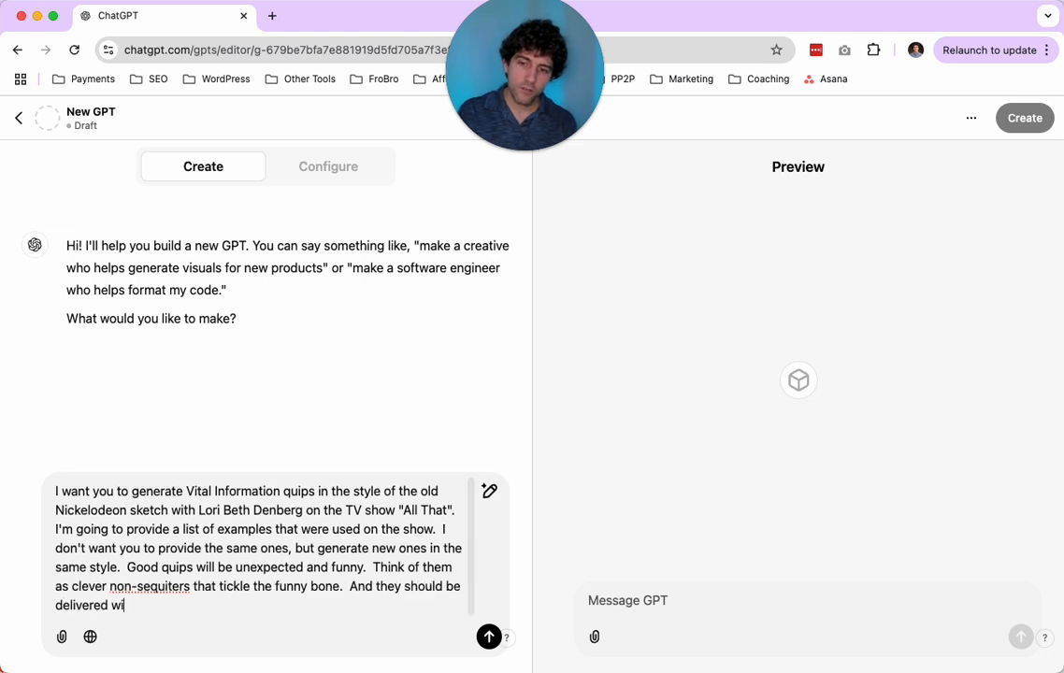
type("th a dry ")
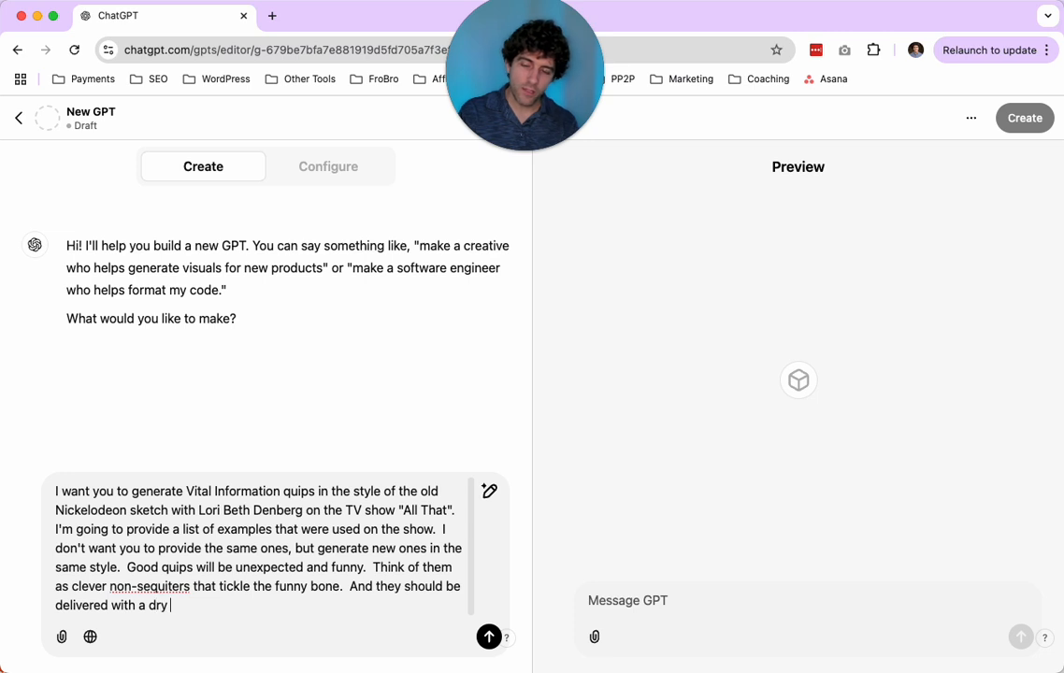
type("sense of humor")
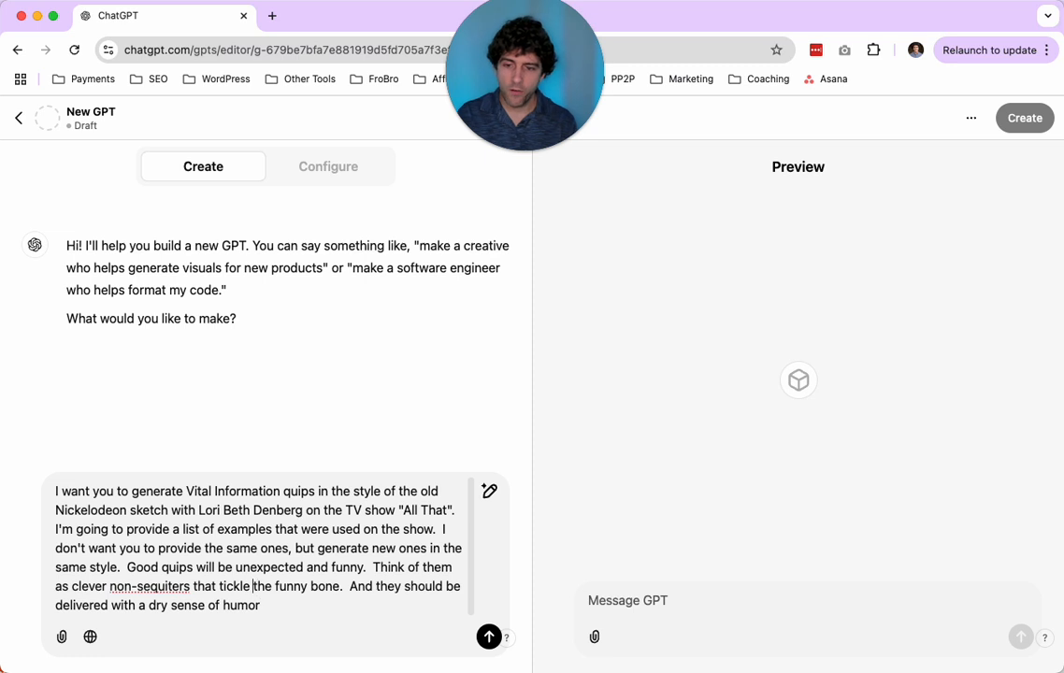
Step: Check the spelling suggestions for "non-sequiters", end the message with a period and send it to the GPT builder
right_click(154, 587)
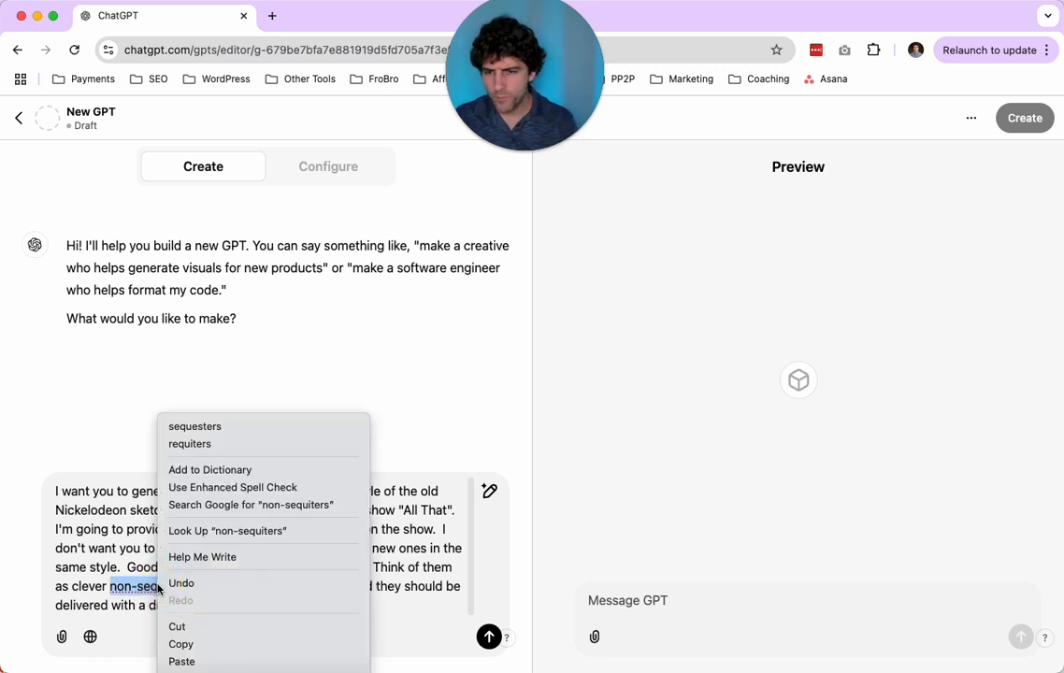
left_click(93, 414)
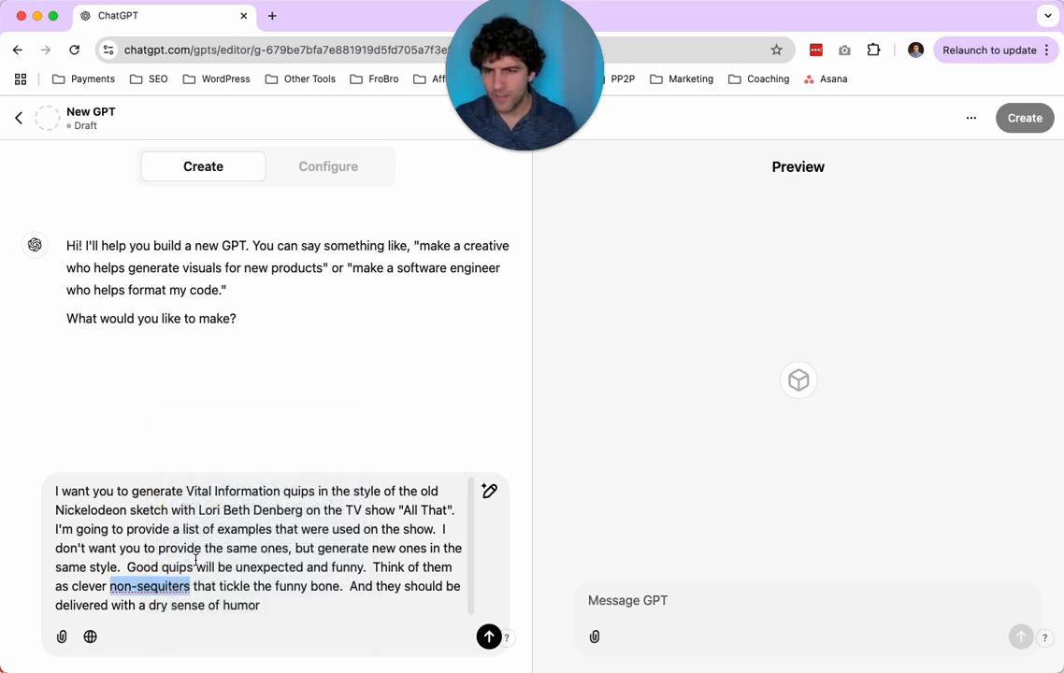
left_click(326, 605)
type(".")
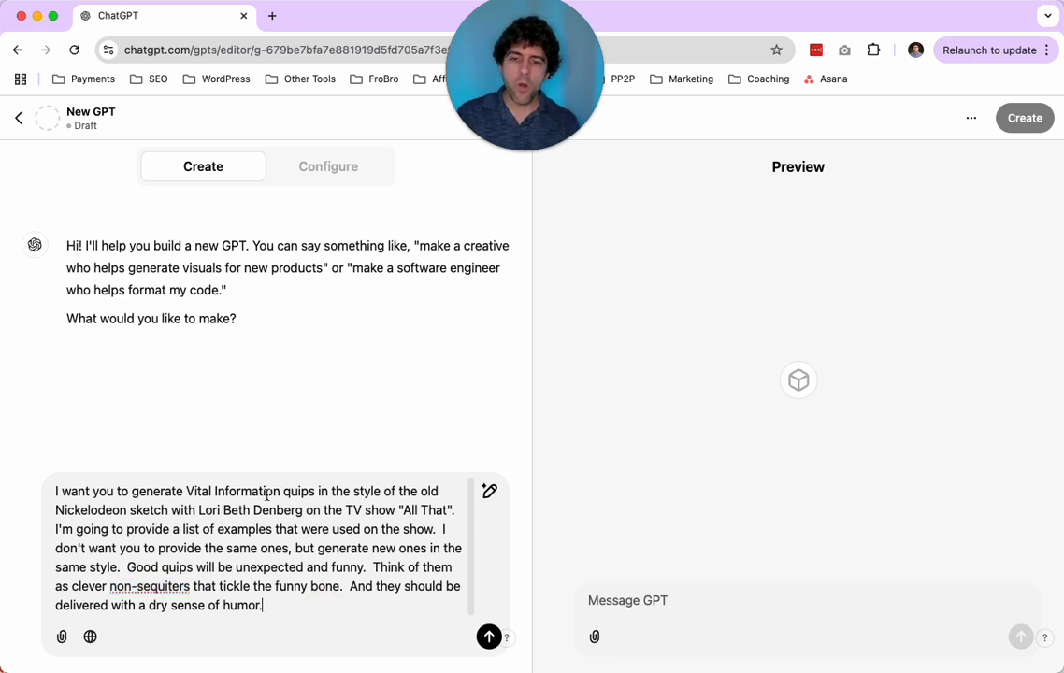
key("Return")
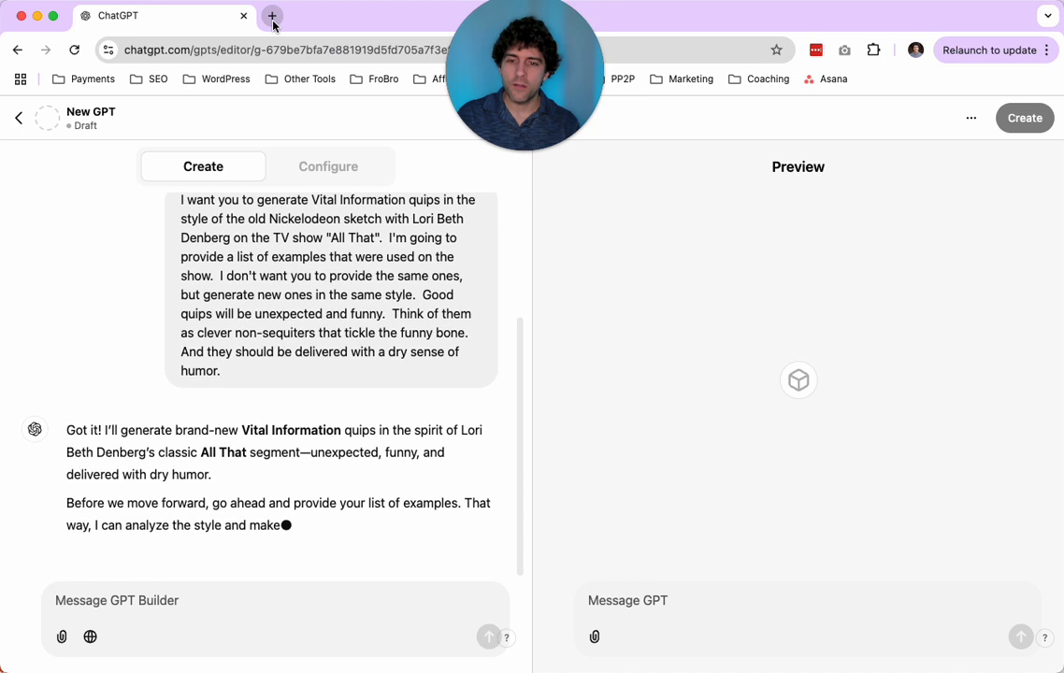
Step: Search Google in a new browser tab for "lori beth denberg vital information"
left_click(272, 16)
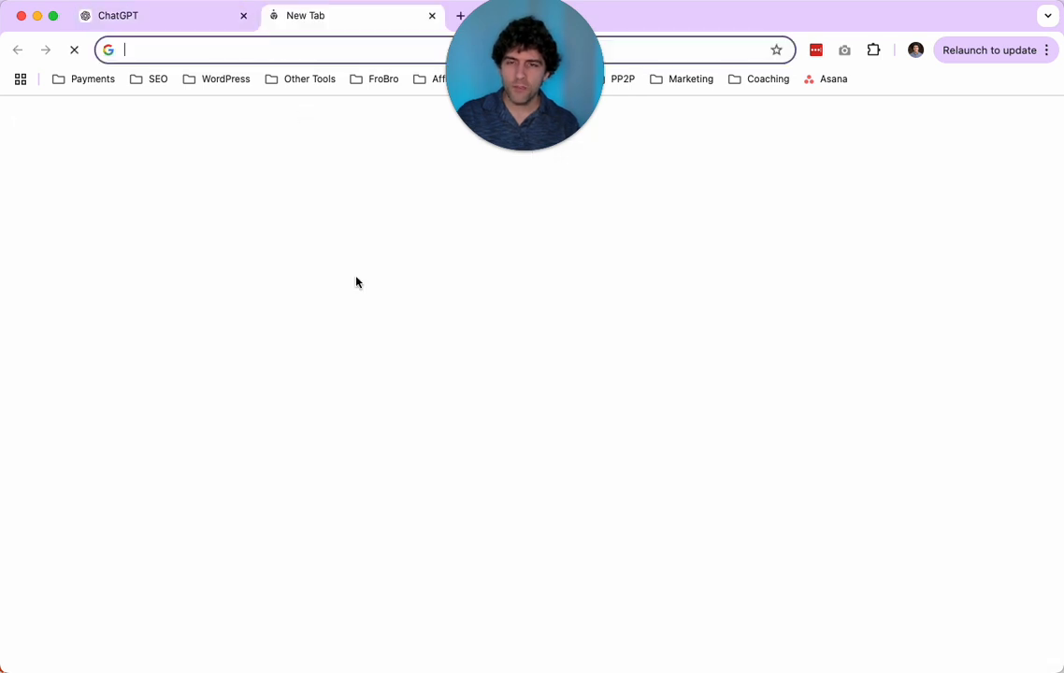
type("lor")
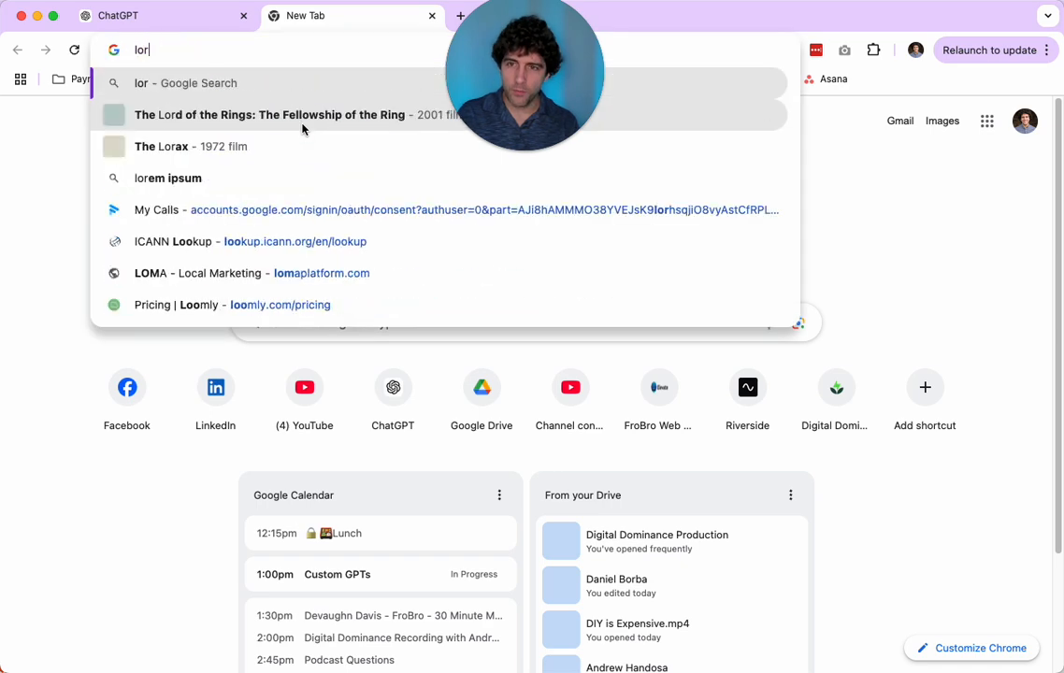
type("i beth de")
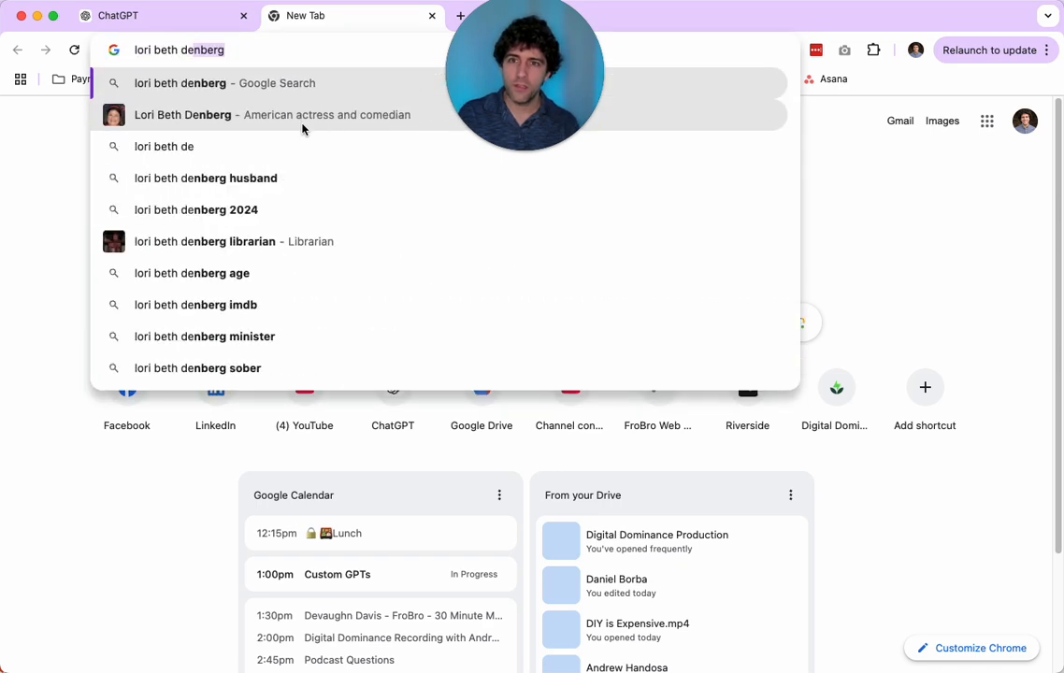
type("nberg vita")
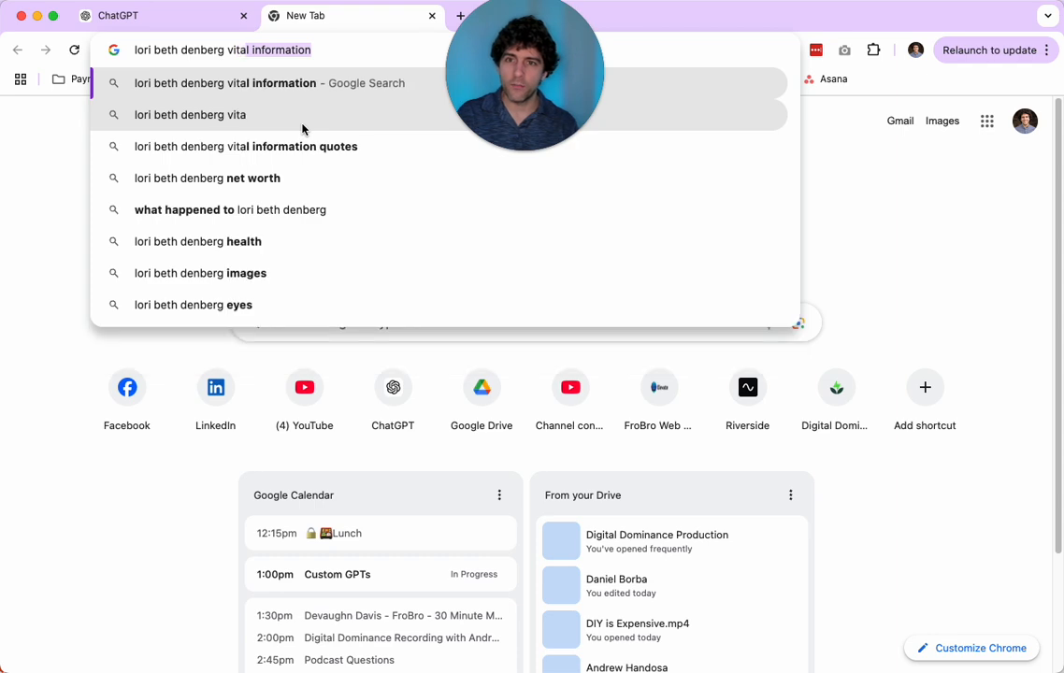
key("Return")
Step: Open the All That Wiki page on Vital Information and copy its whole list of notable quips
scroll(129, 299, "down", 5)
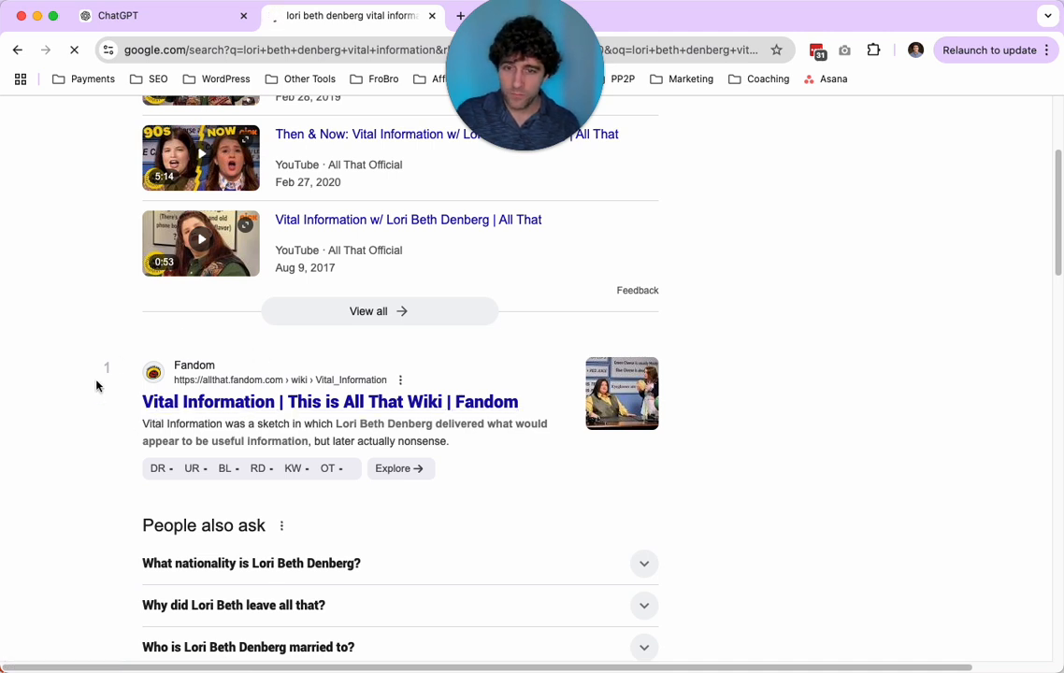
scroll(96, 386, "down", 8)
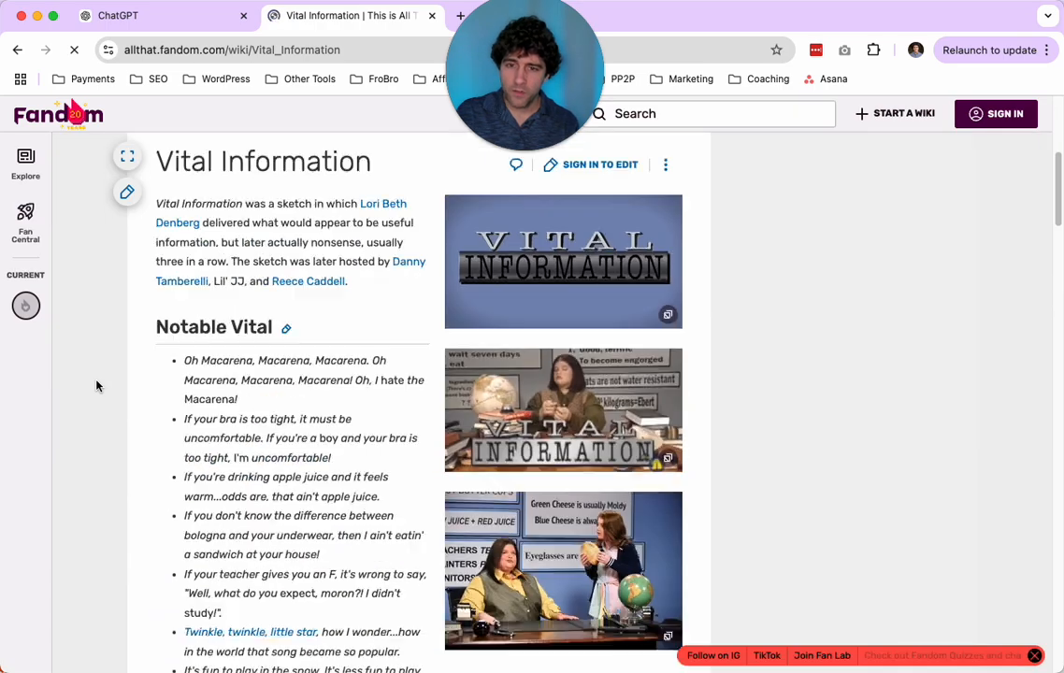
scroll(97, 386, "down", 1)
left_click_drag(186, 316, 518, 395)
scroll(196, 191, "up", 5)
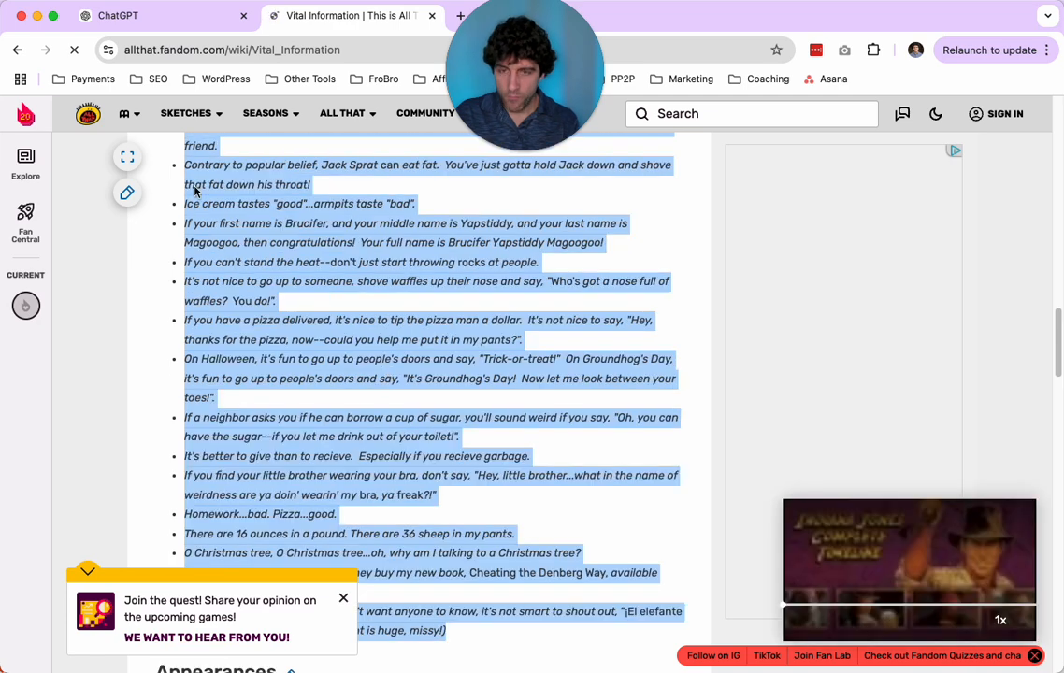
Step: Back in the GPT builder, write "Here are some examples:" and paste the copied quips below a blank line
left_click(131, 16)
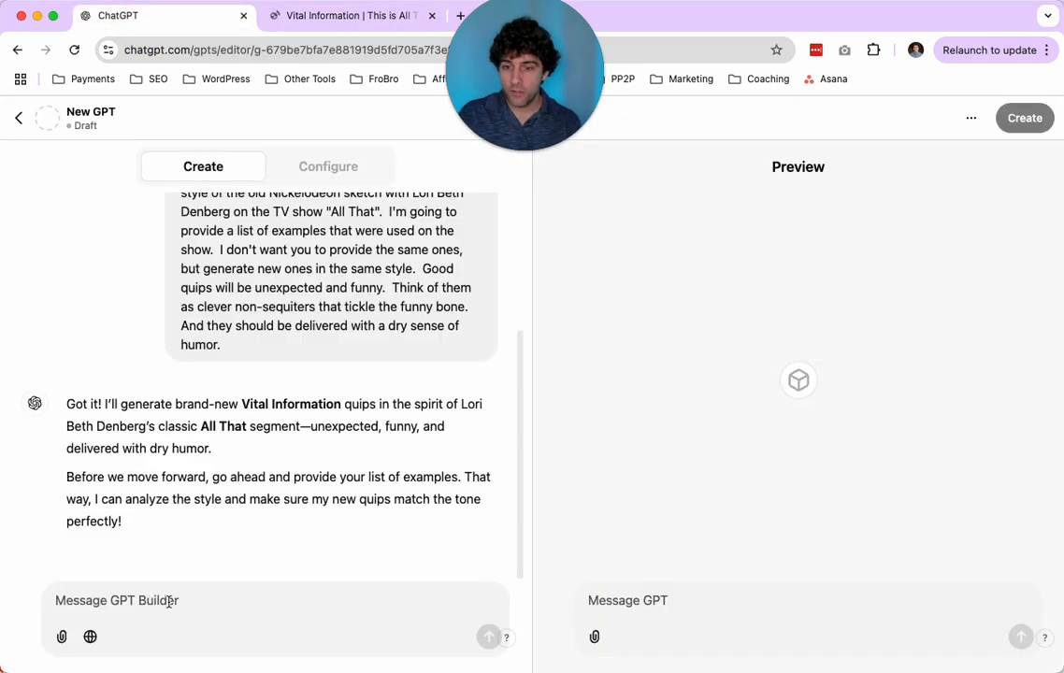
type("Here are some examples:")
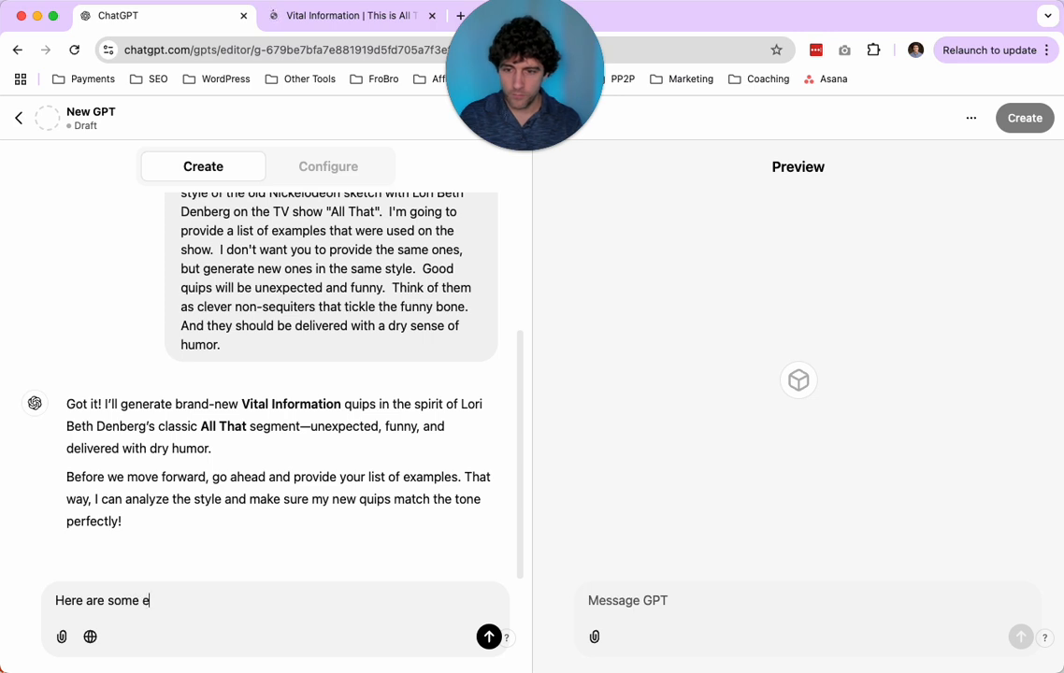
key("shift+Return")
key("shift+Return")
key("super+v")
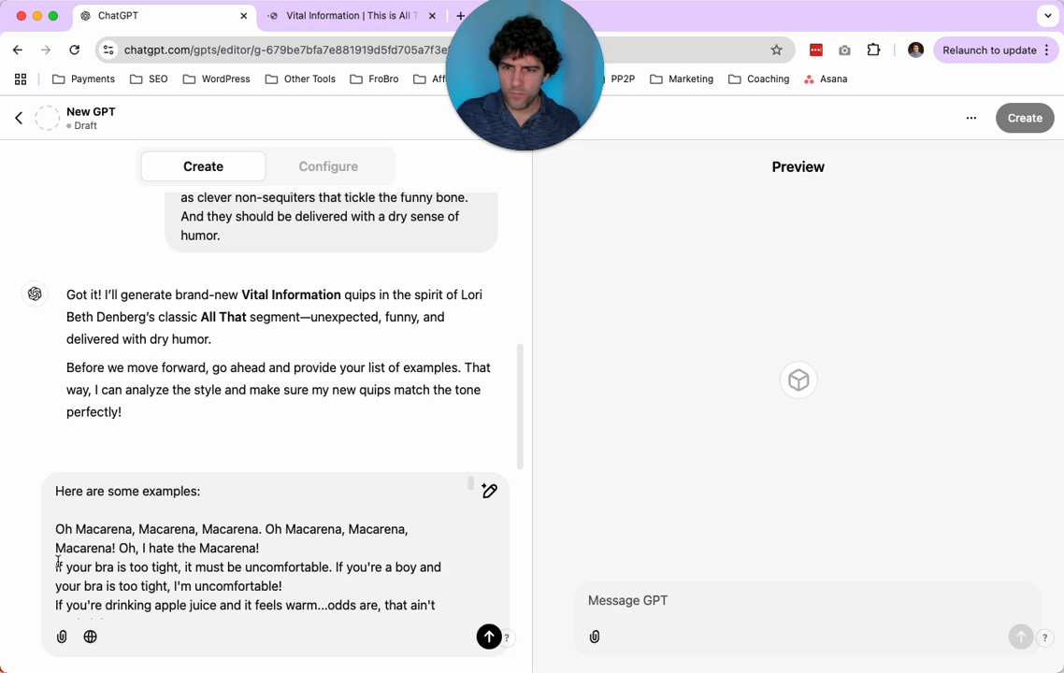
Step: Try separating the first pasted quip from the second with a blank line, and remove the extra break again
left_click(278, 552)
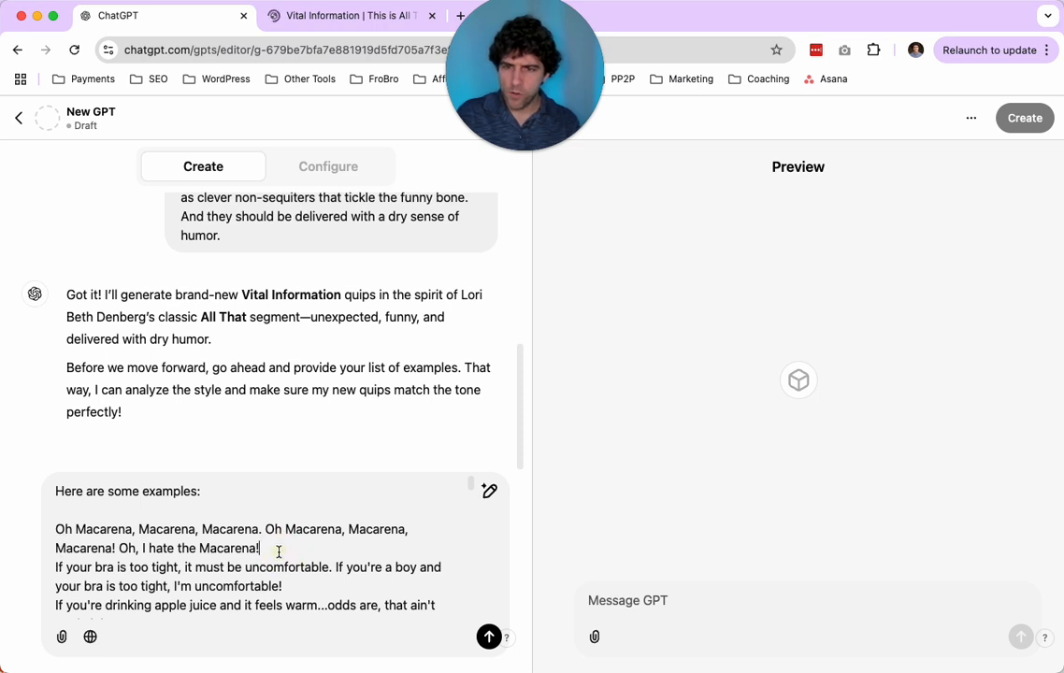
key("shift+Return")
scroll(290, 556, "down", 2)
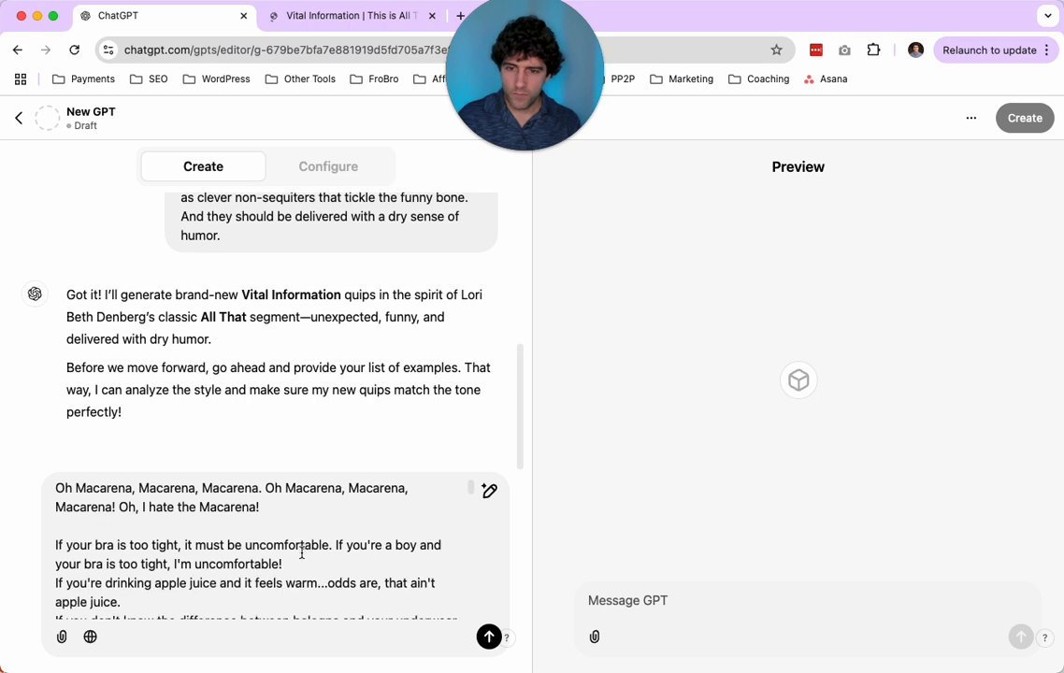
key("BackSpace")
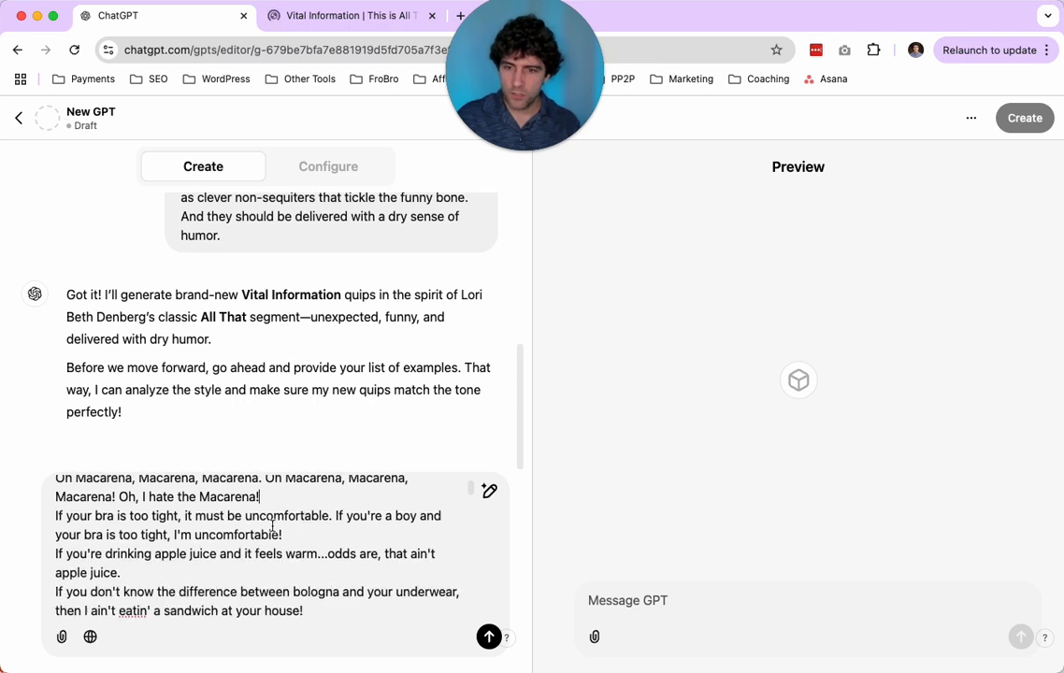
Step: Look over the pasted quips, change the intro line to "Here are some examples, separated by line breaks:" and send the message
scroll(276, 528, "up", 1)
scroll(278, 526, "down", 5)
scroll(278, 526, "down", 10)
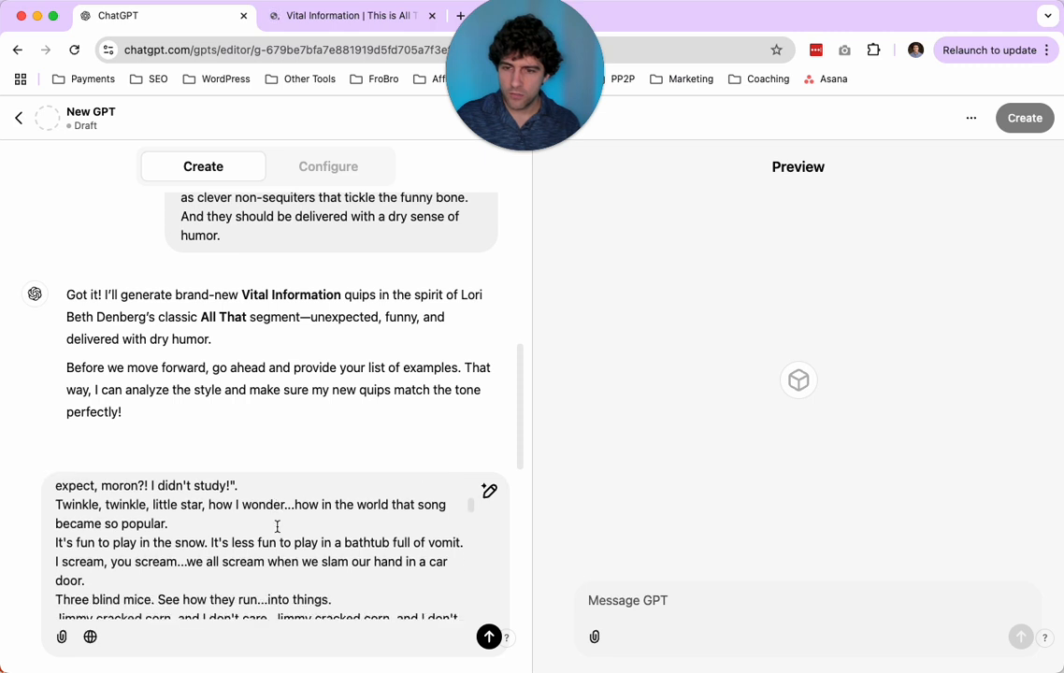
scroll(278, 527, "down", 3)
scroll(271, 524, "up", 15)
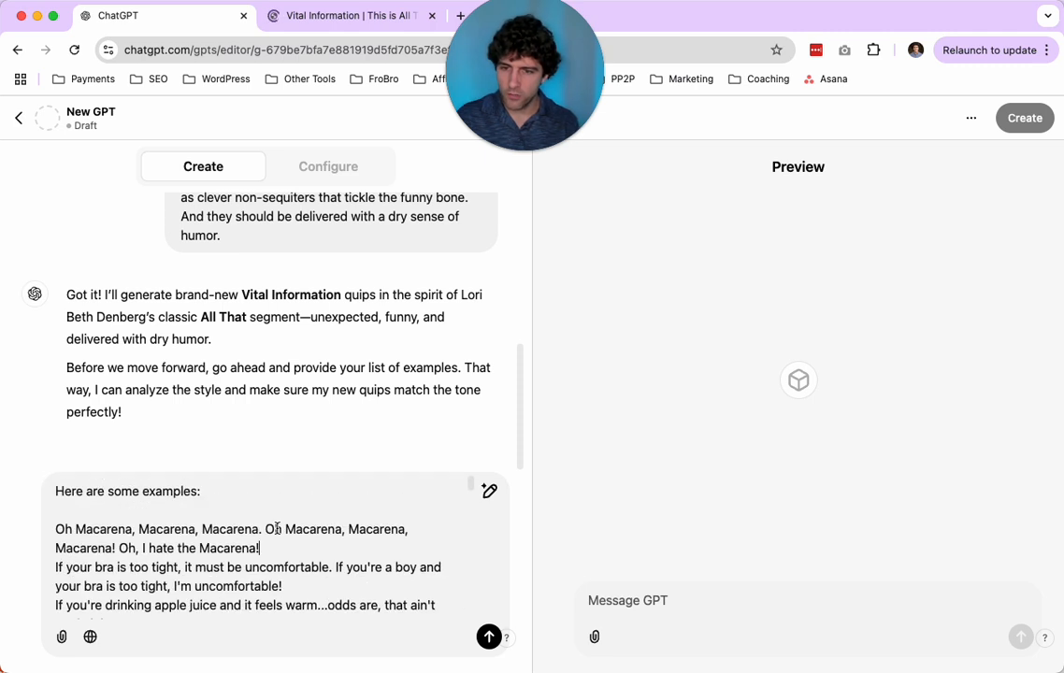
left_click(198, 489)
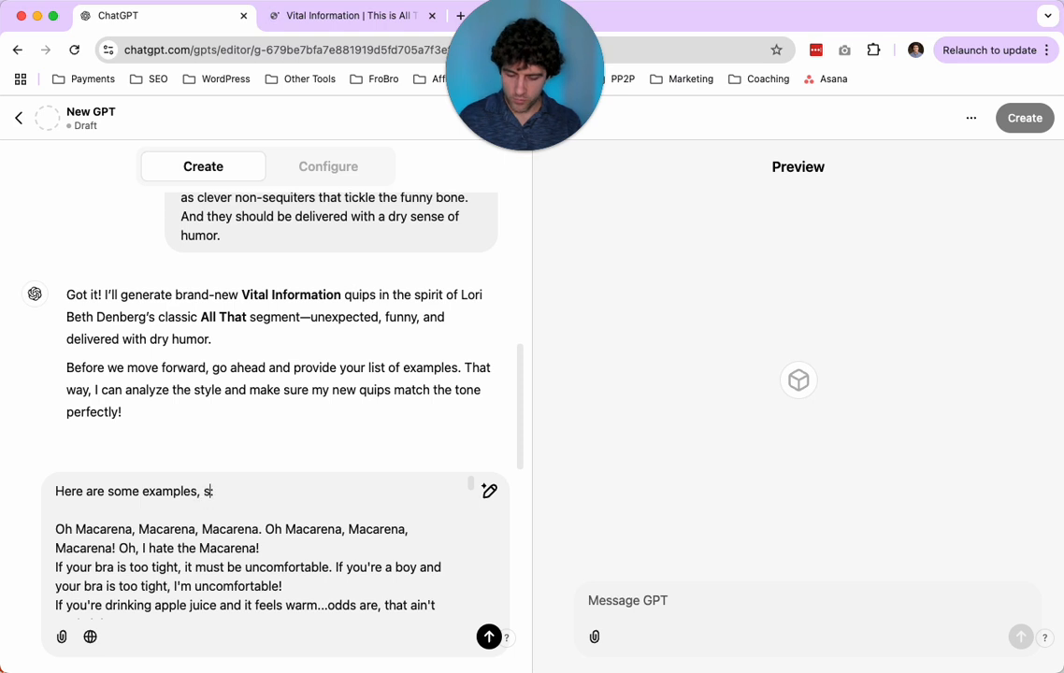
type(", separated by ")
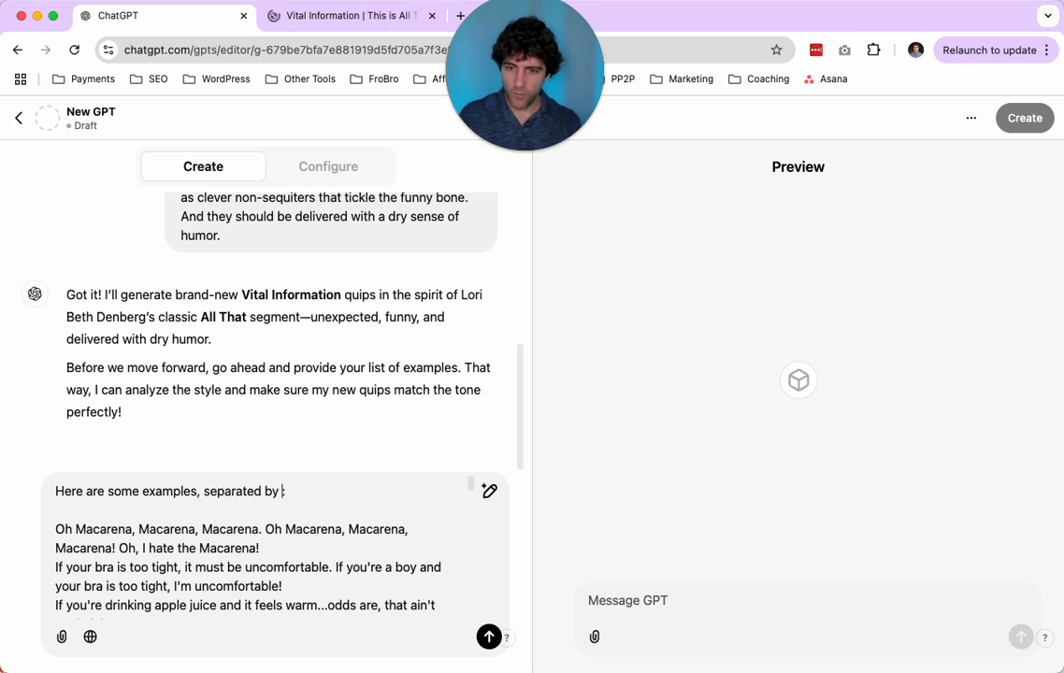
type("line breaks")
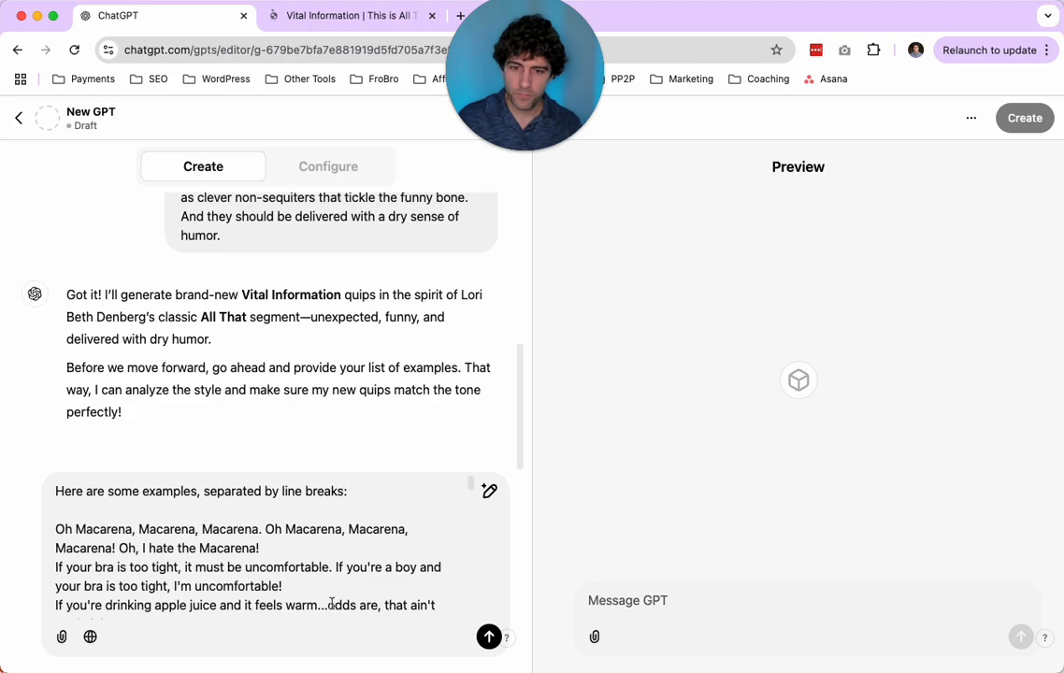
type(":")
key("Return")
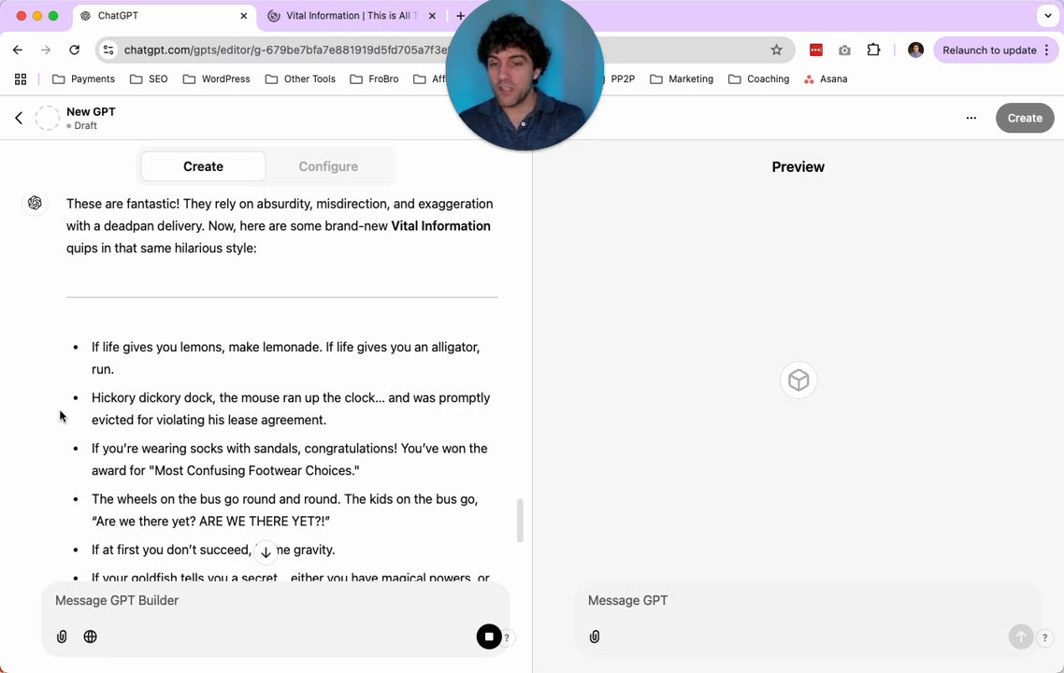
Step: Return to the Google results in the other browser tab and open the Nickelodeon Wiki page on Vital Information
left_click(288, 17)
left_click(17, 49)
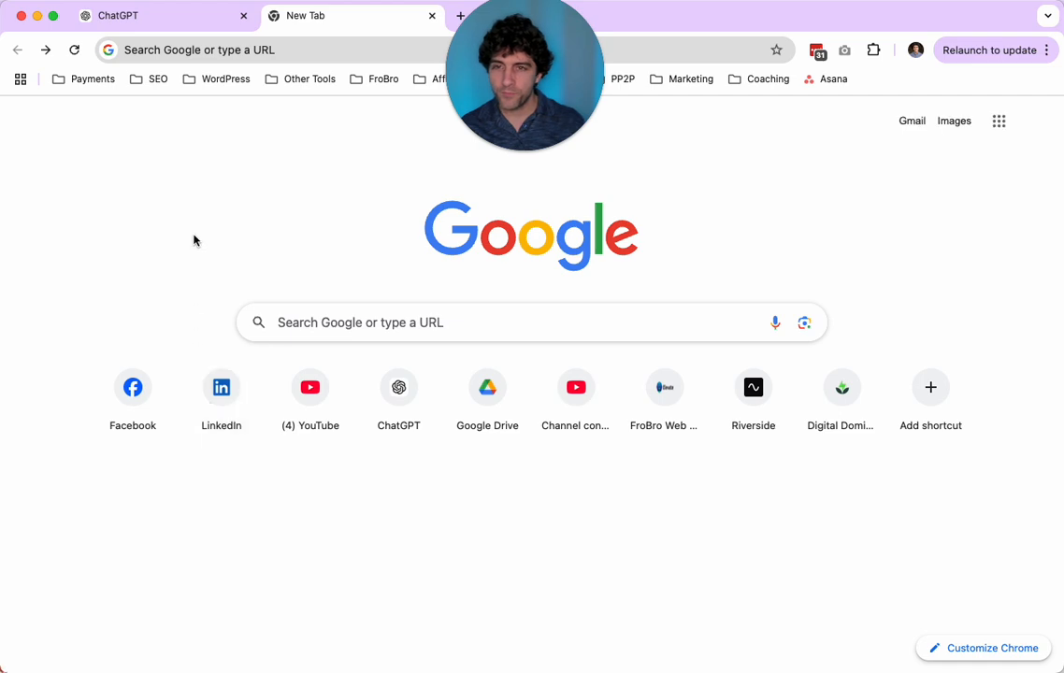
left_click(46, 52)
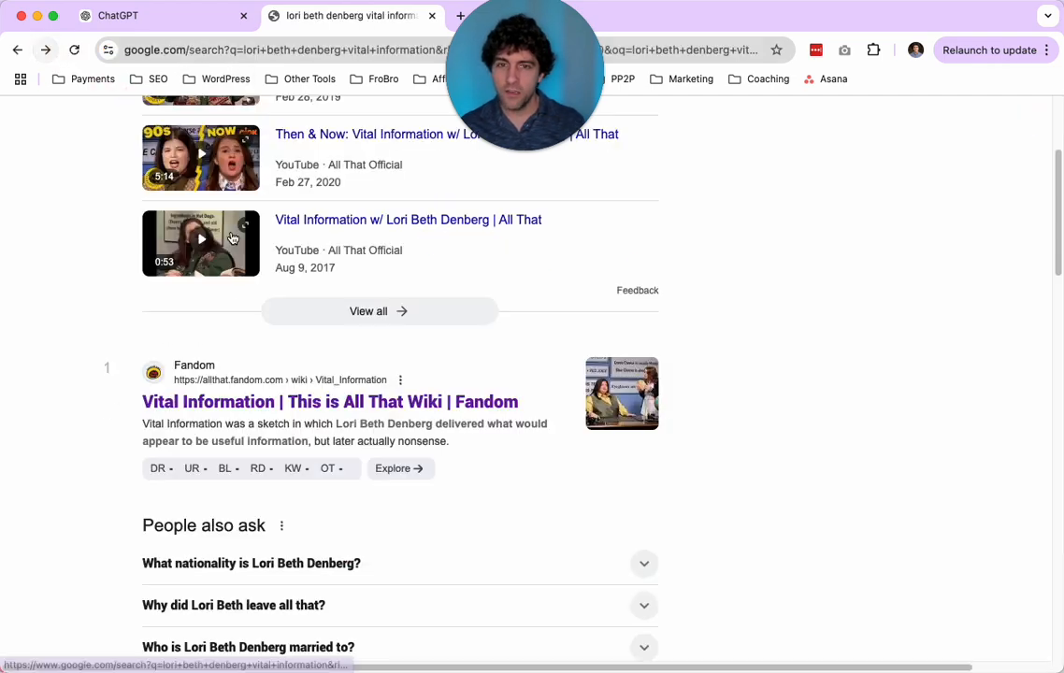
scroll(223, 268, "down", 5)
scroll(222, 269, "down", 4)
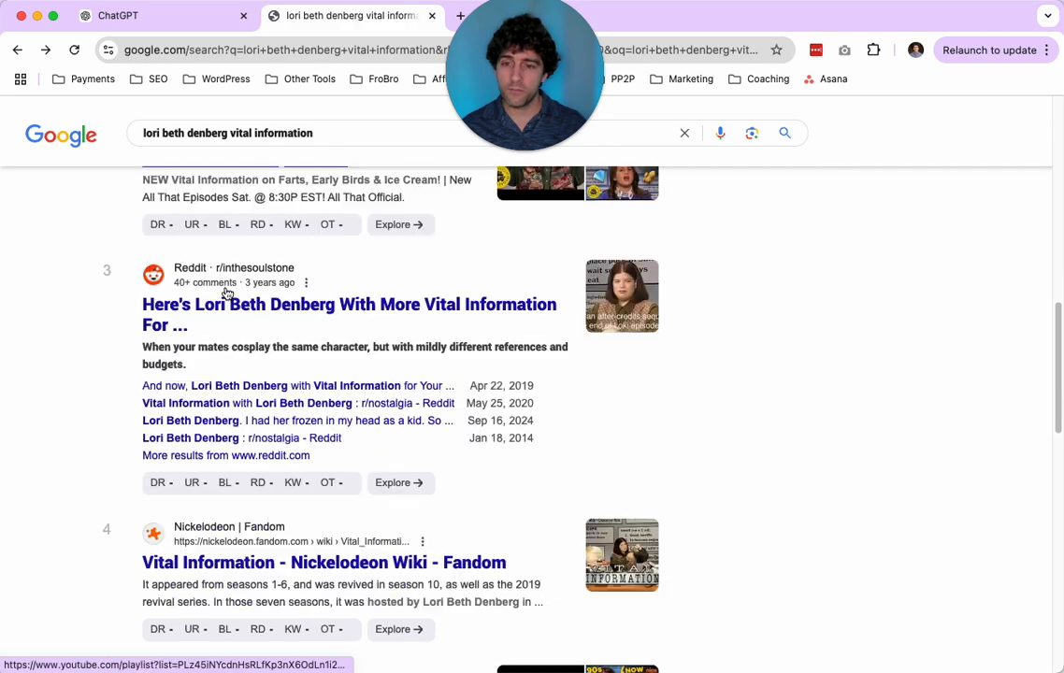
scroll(255, 327, "down", 2)
left_click(254, 448)
Step: Identify as an adult in the Fandom personalization prompt and read through the Vital Information one-liners listed on the wiki page
scroll(122, 431, "down", 5)
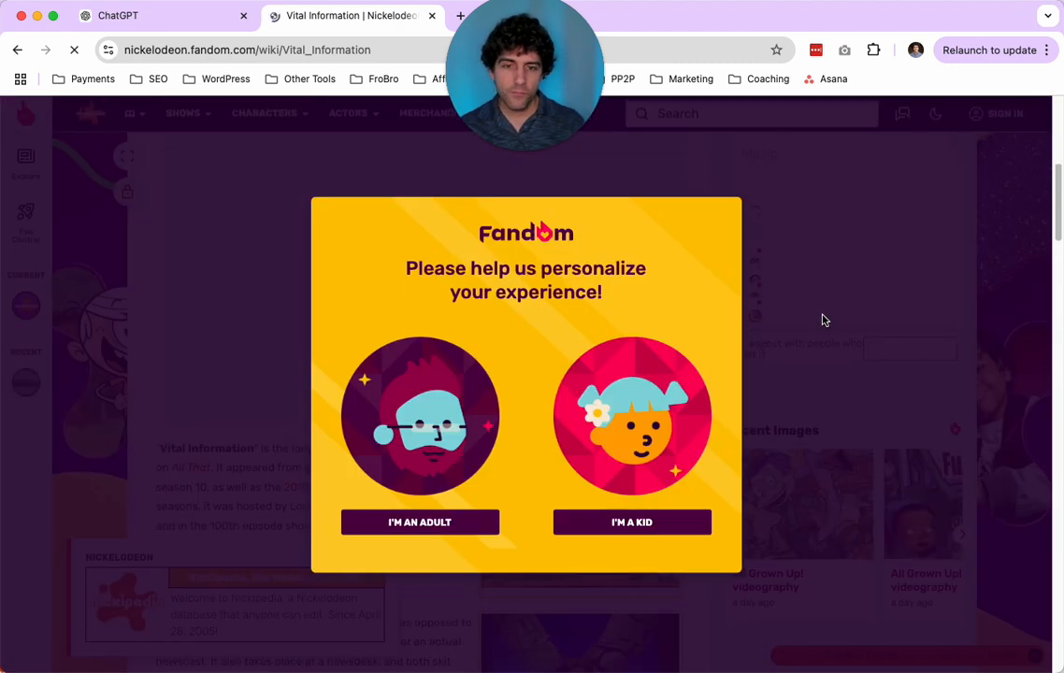
left_click(428, 523)
scroll(356, 505, "down", 3)
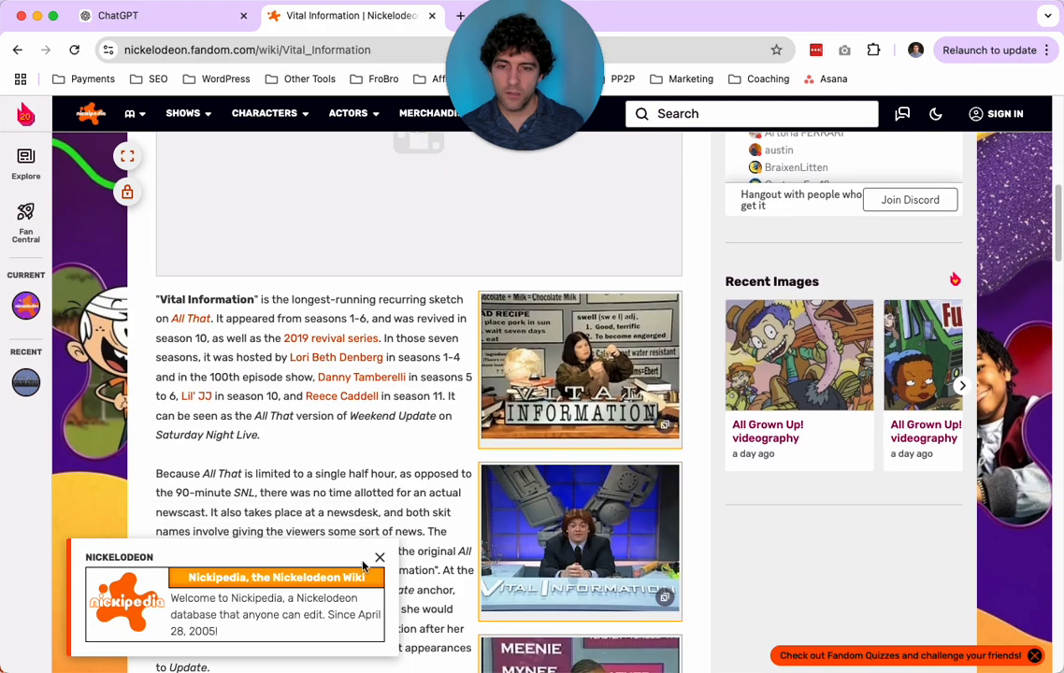
scroll(321, 488, "down", 9)
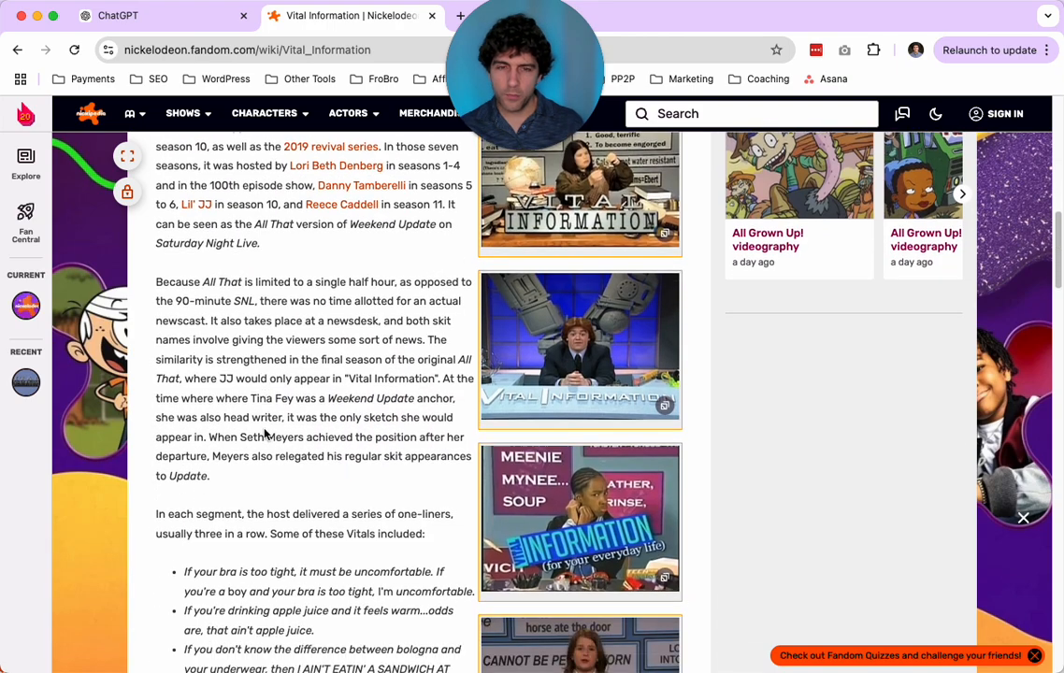
scroll(265, 430, "down", 1)
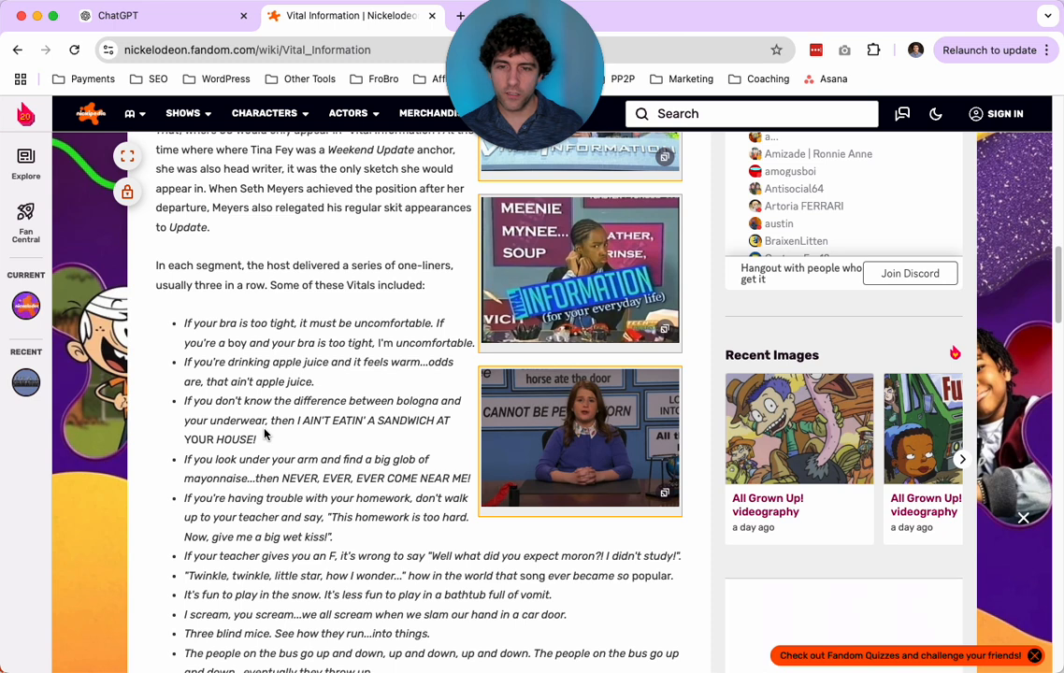
left_click_drag(185, 323, 317, 237)
scroll(321, 423, "down", 6)
scroll(321, 426, "down", 7)
scroll(380, 465, "down", 3)
left_click(430, 256)
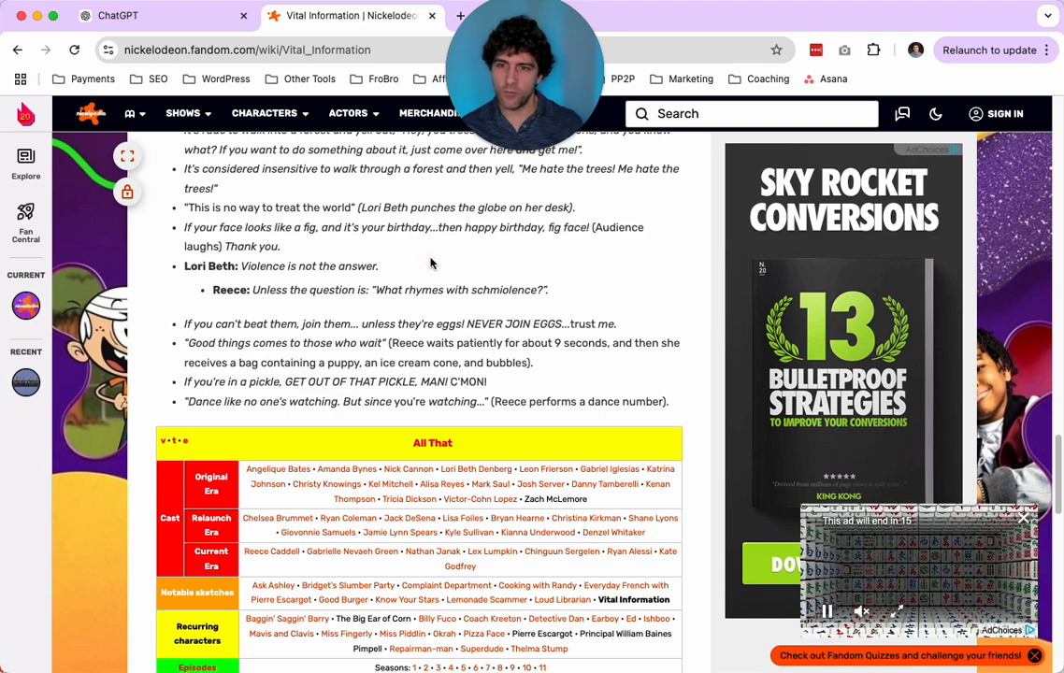
scroll(404, 261, "up", 2)
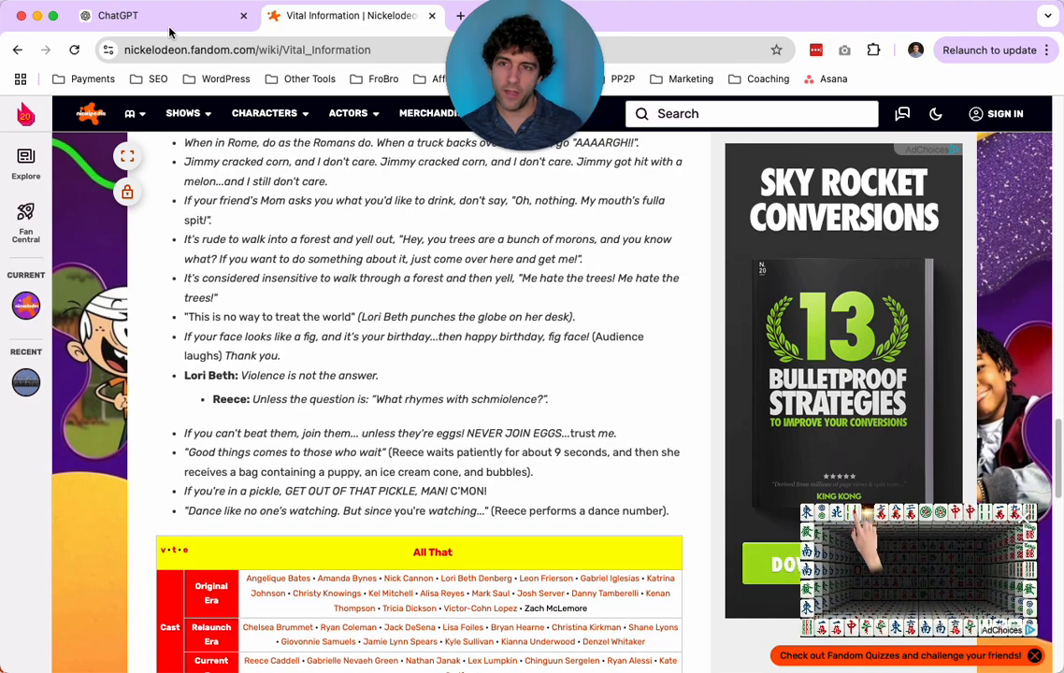
Step: Return to the GPT builder in the ChatGPT tab and read the generated quips through to the end of the reply
left_click(118, 16)
scroll(320, 415, "down", 5)
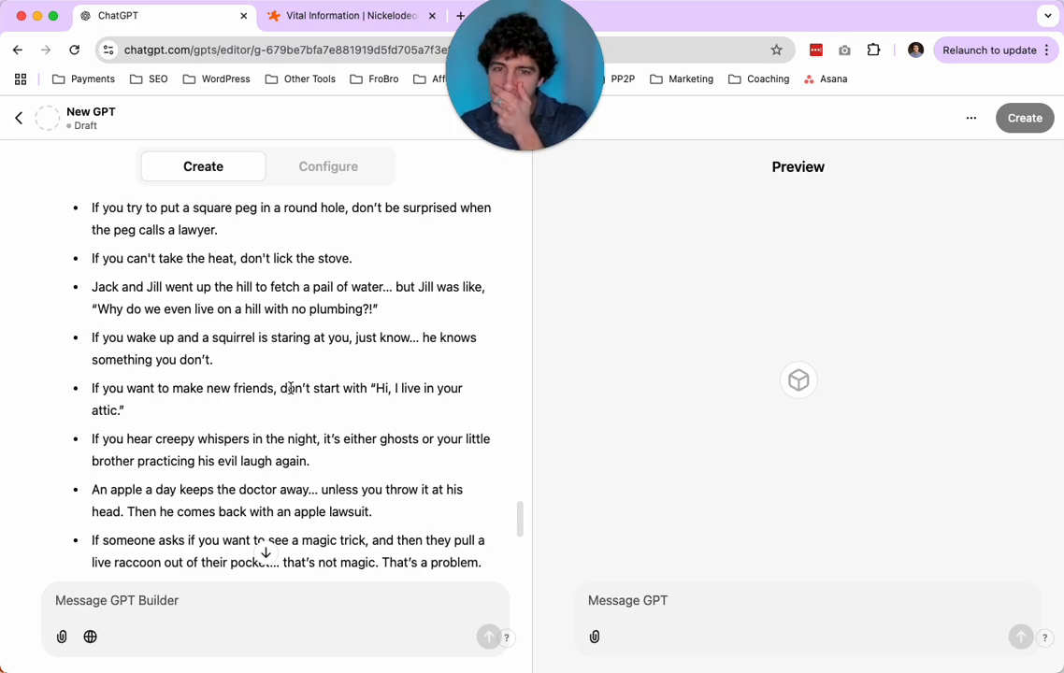
scroll(291, 389, "down", 8)
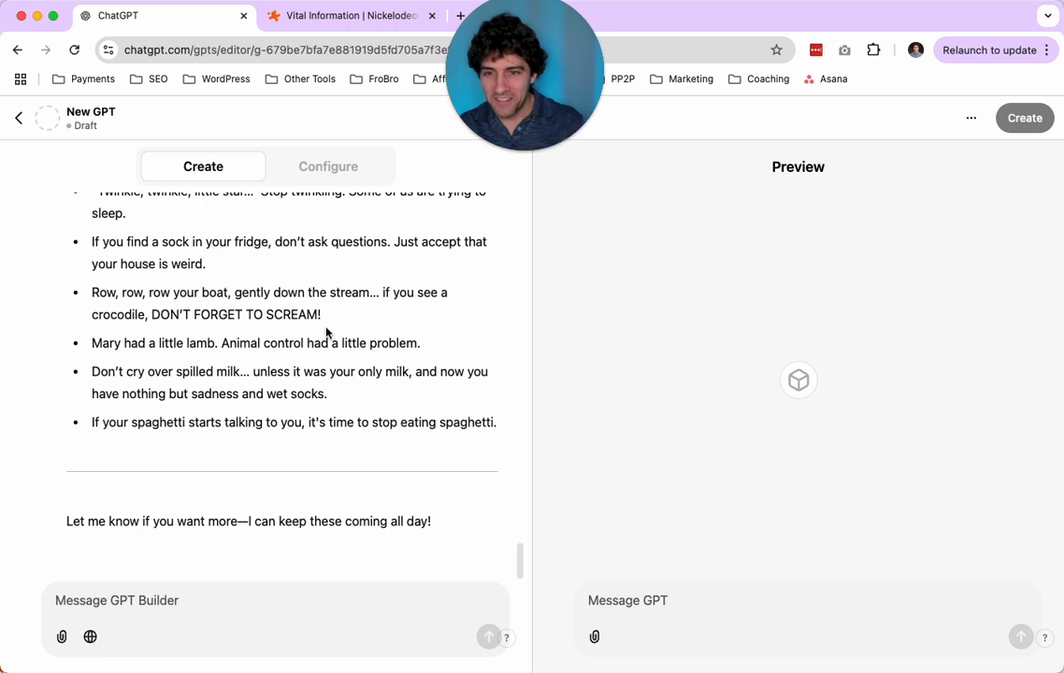
left_click(298, 606)
type("ok grea")
key("super+a")
key("BackSpace")
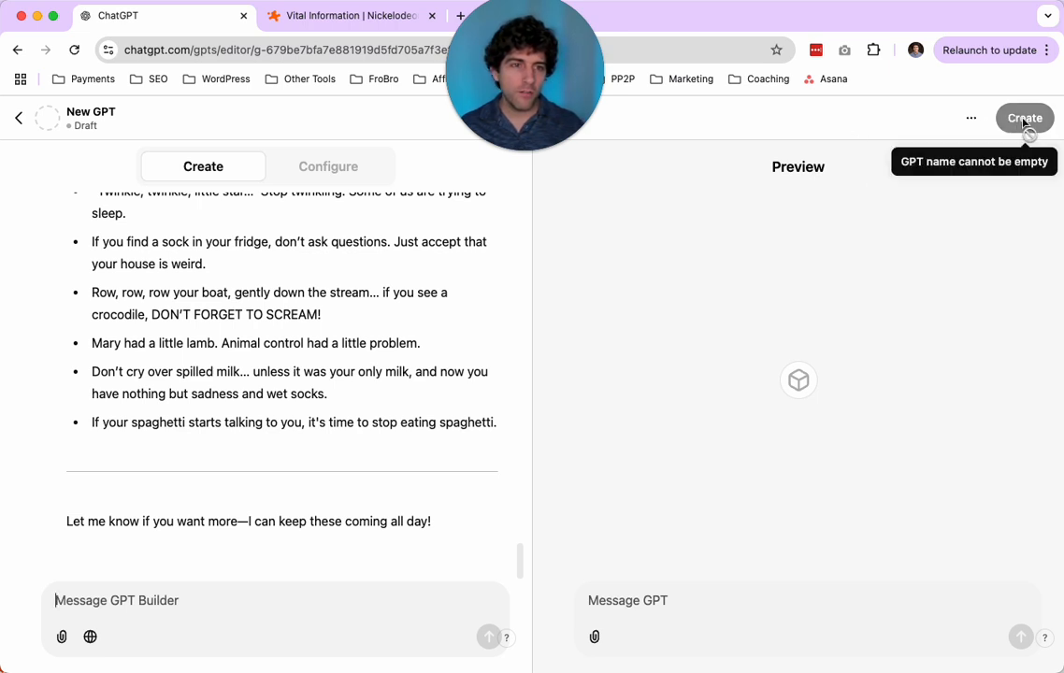
Step: Send the GPT builder the reply: looks good! Let's call it: "Vital Information GPT"
left_click(221, 601)
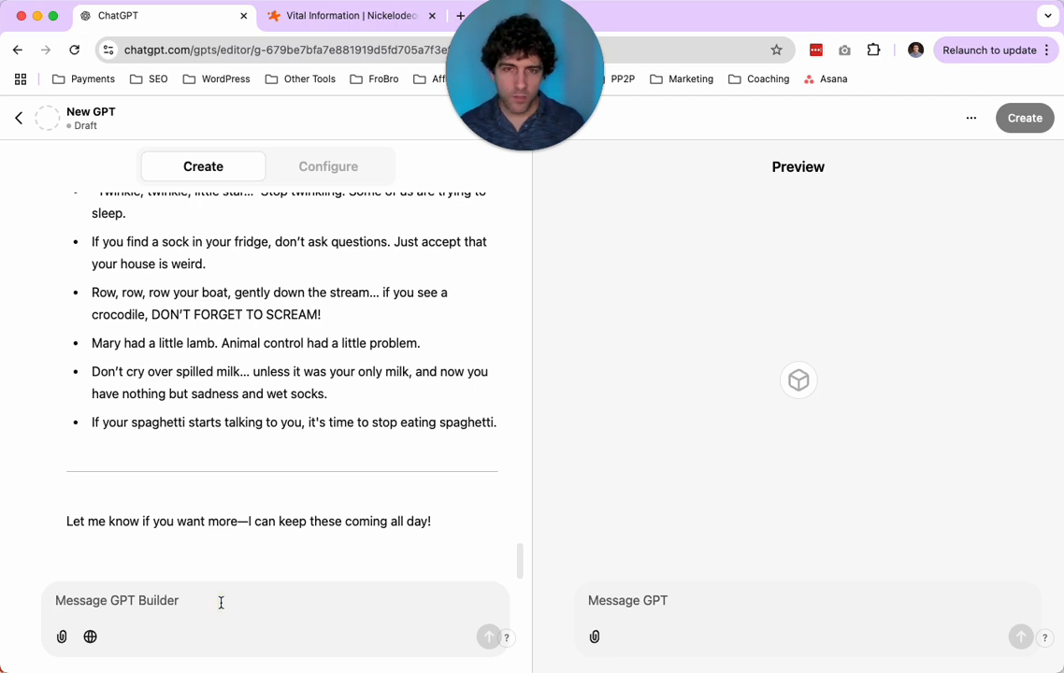
type("looks good!  Let")
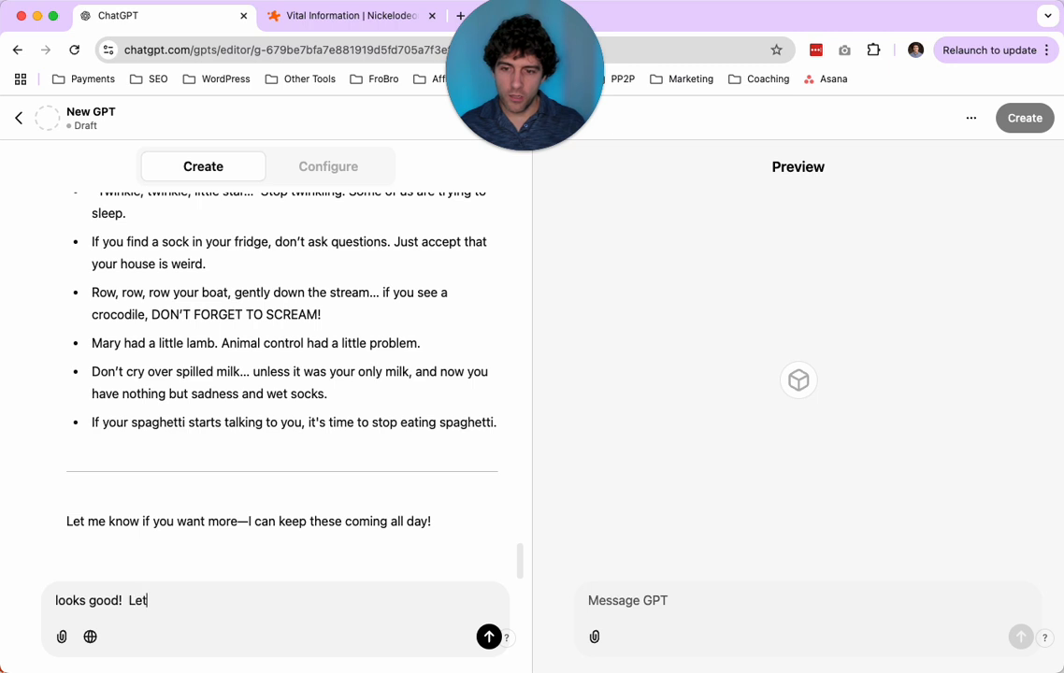
type("'s call it the Vital Information GPT")
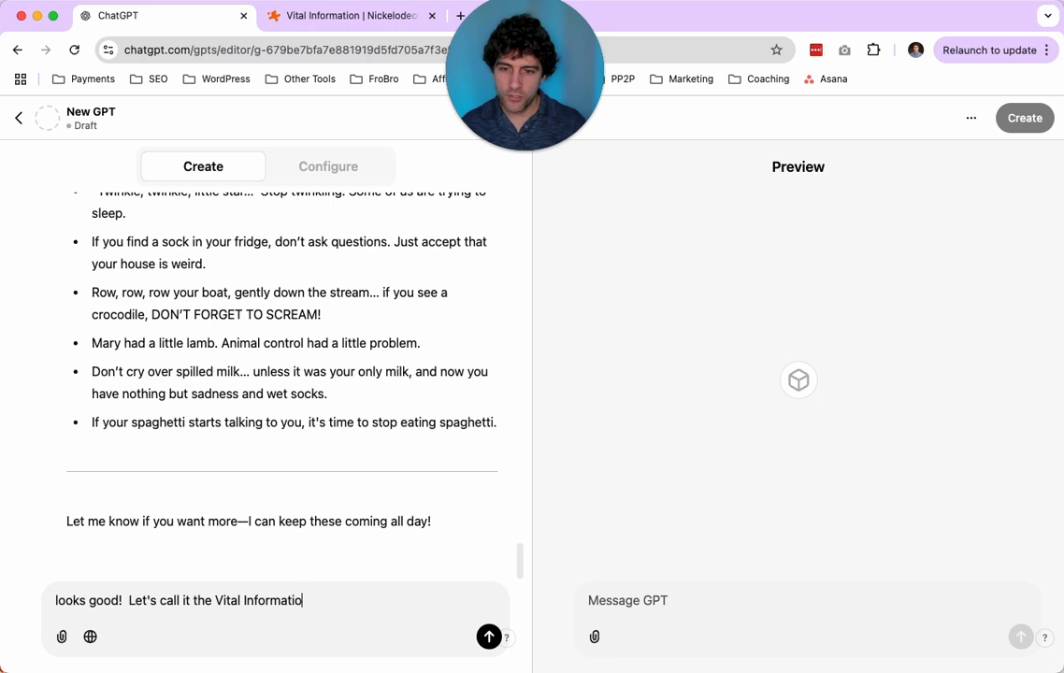
double_click(193, 600)
key("BackSpace")
key("BackSpace")
type(":")
key("Right")
type("\"")
key("Return")
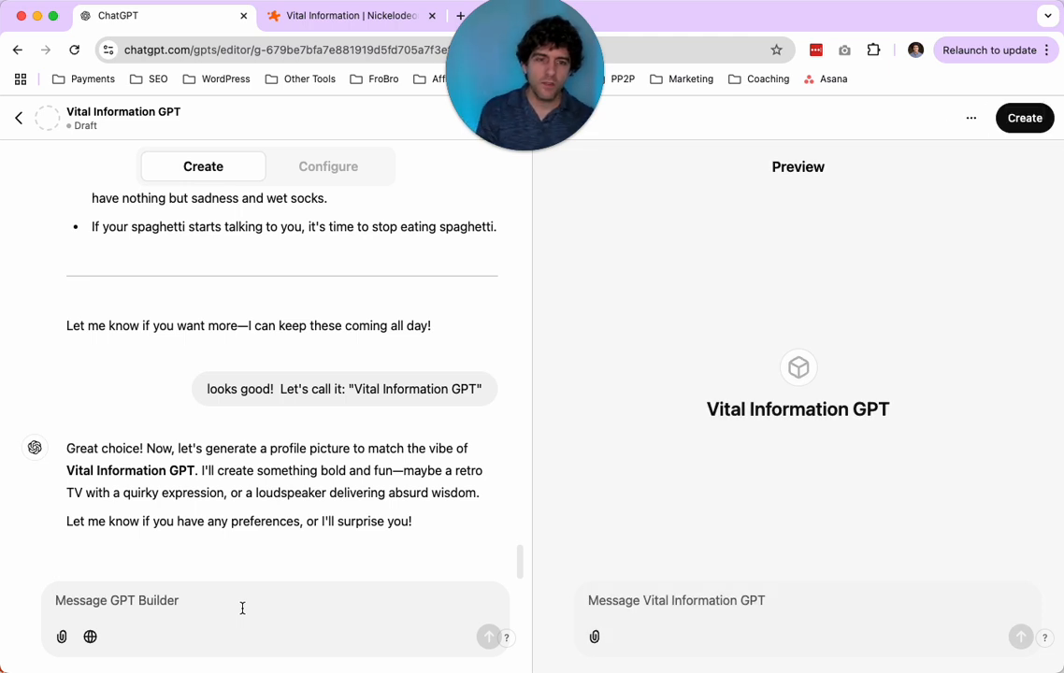
Step: Create the GPT with sharing for anyone with the link, save it and close the saved-settings dialog
left_click(1024, 117)
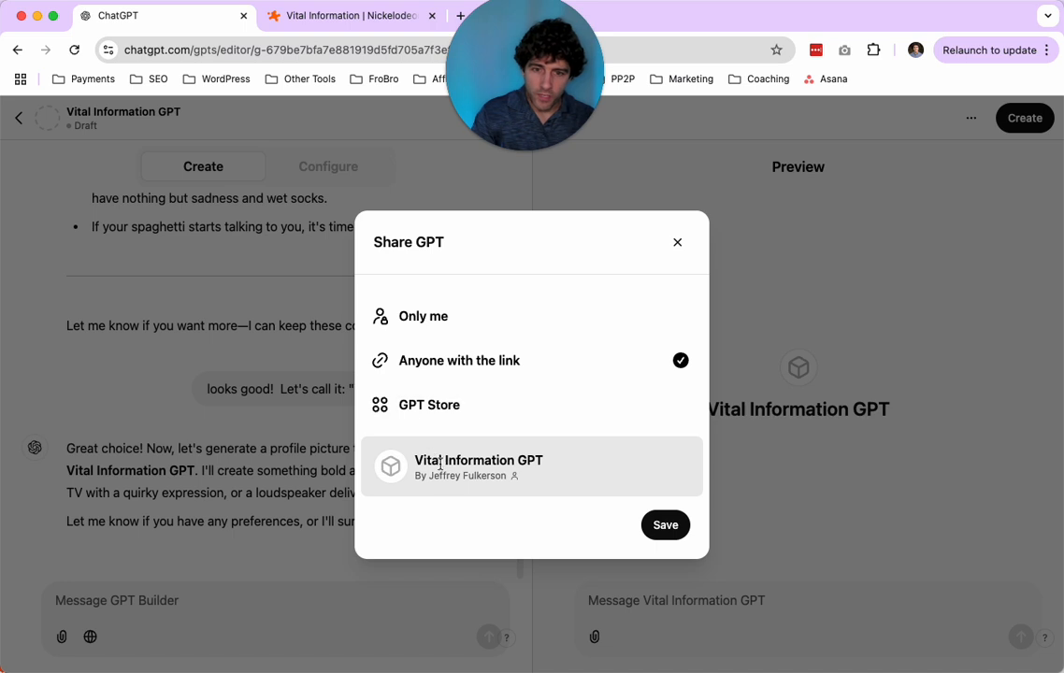
left_click(662, 525)
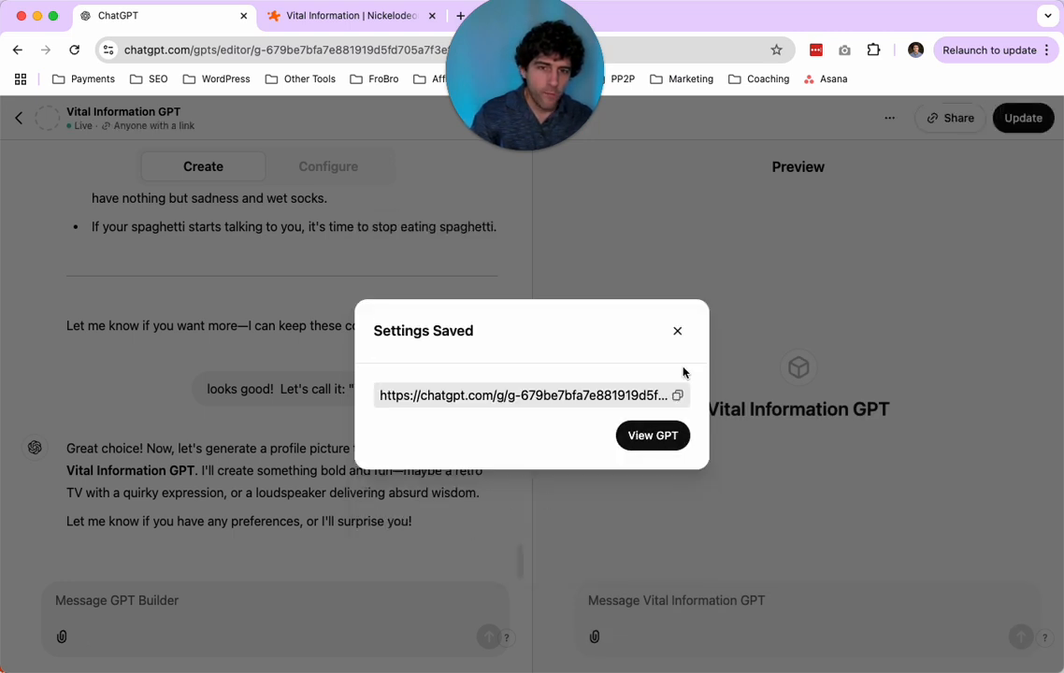
left_click(678, 332)
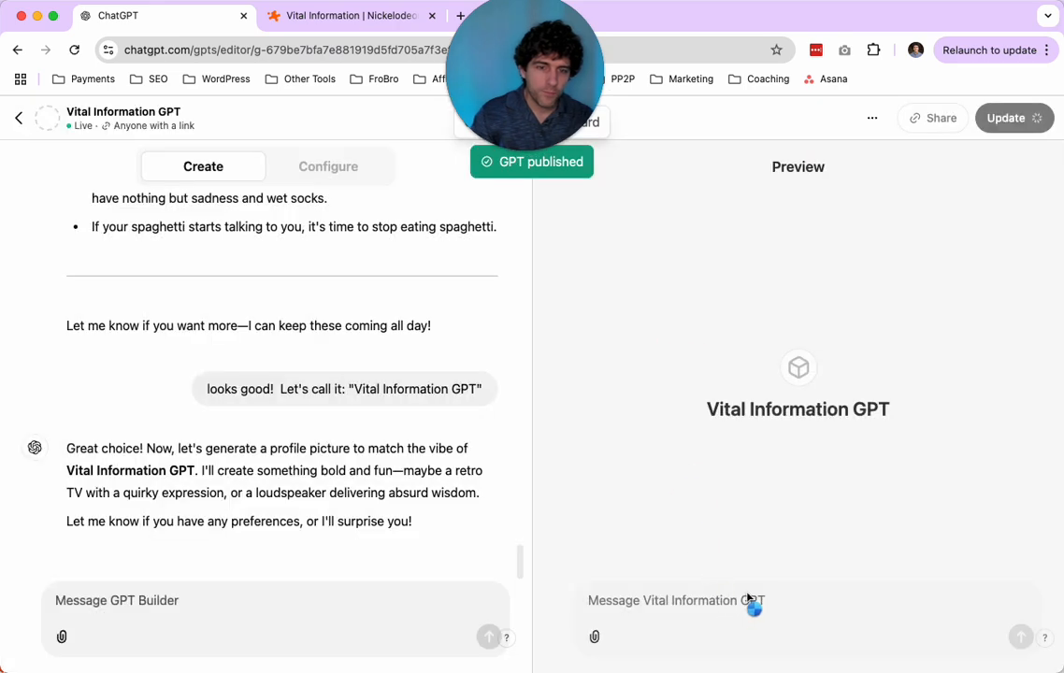
Step: Test the GPT in the preview with "Hit me with some vital information" and read its answer
left_click(654, 608)
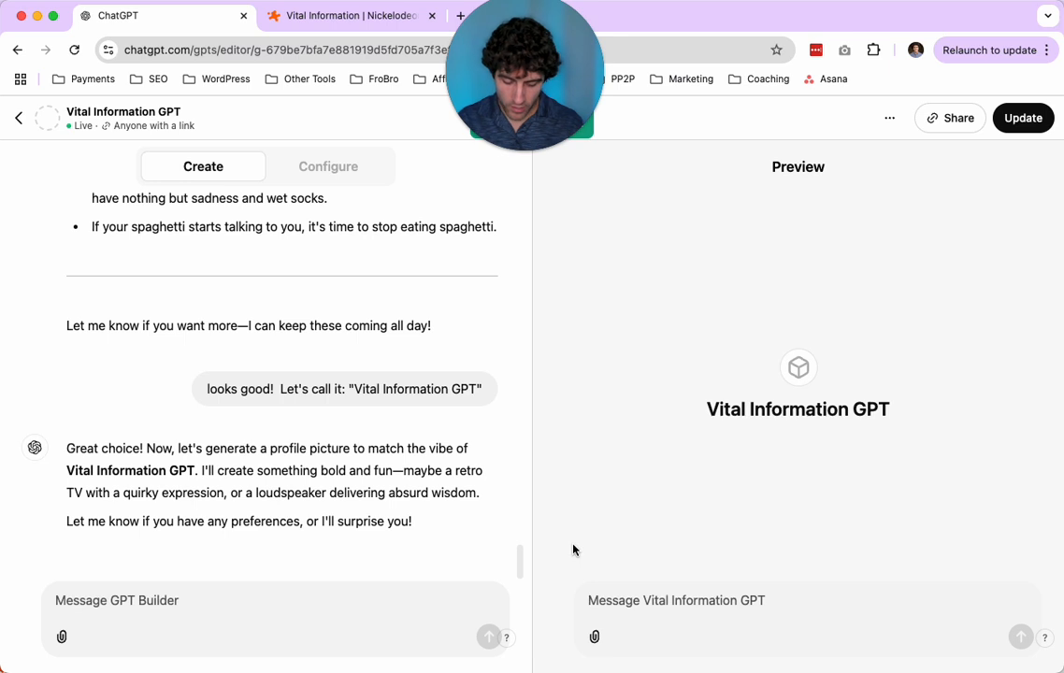
type("Hit me ")
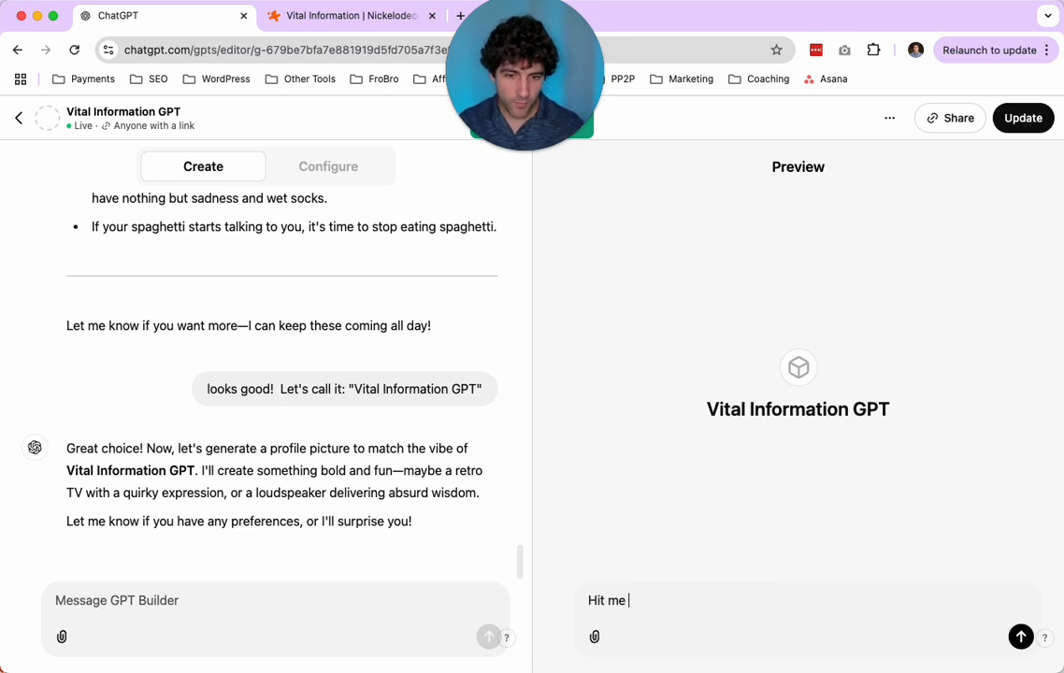
type("with some vital")
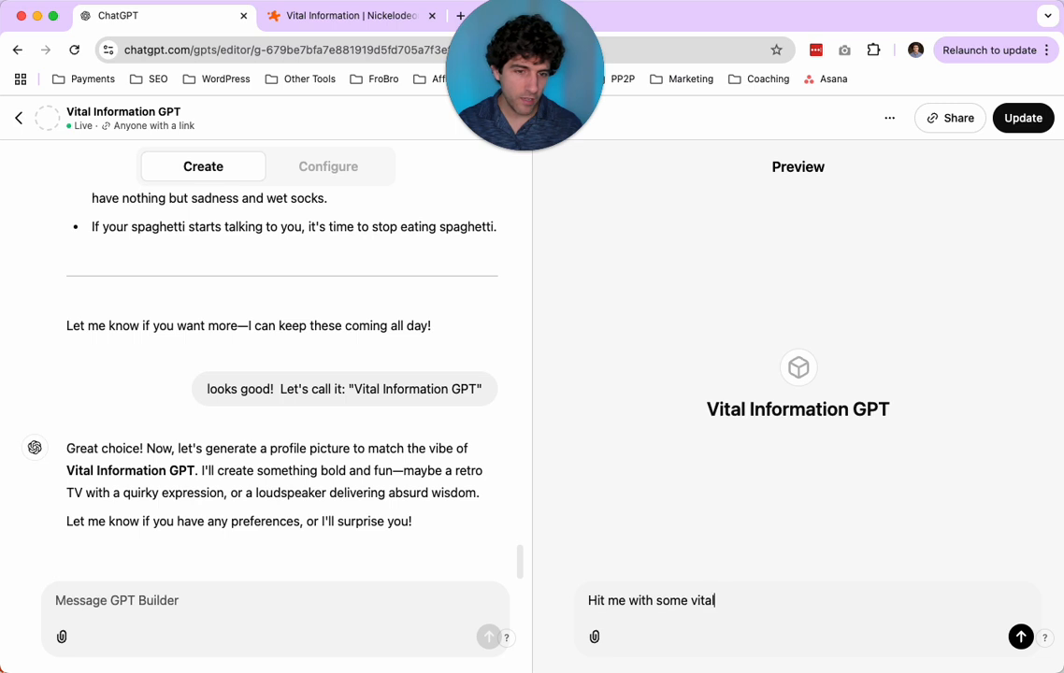
type(" information")
key("Return")
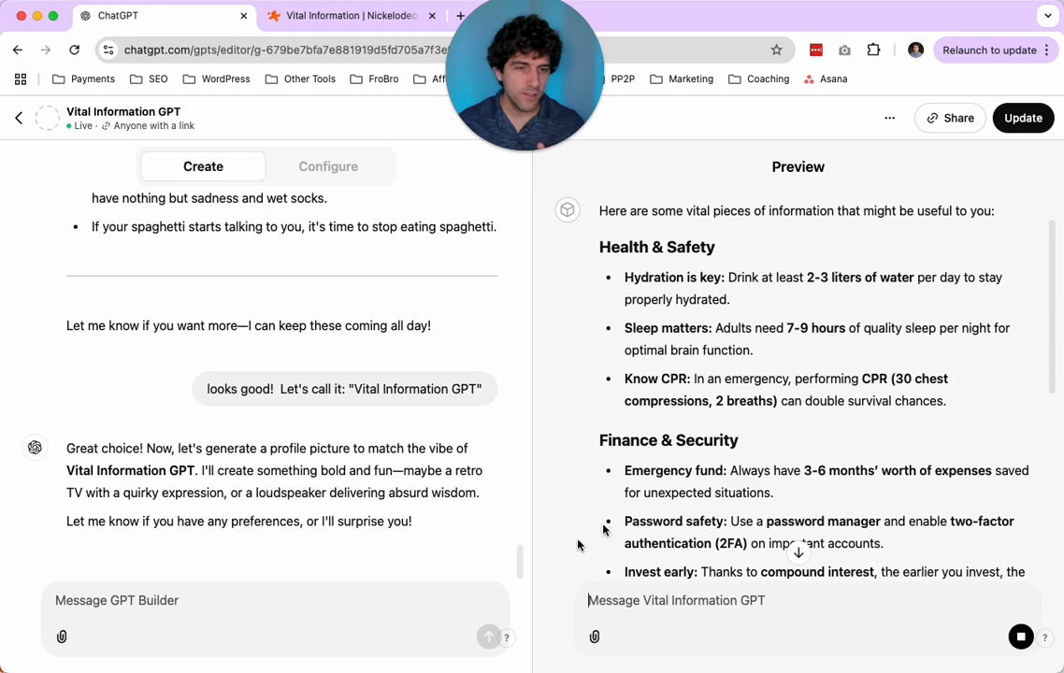
scroll(675, 490, "down", 10)
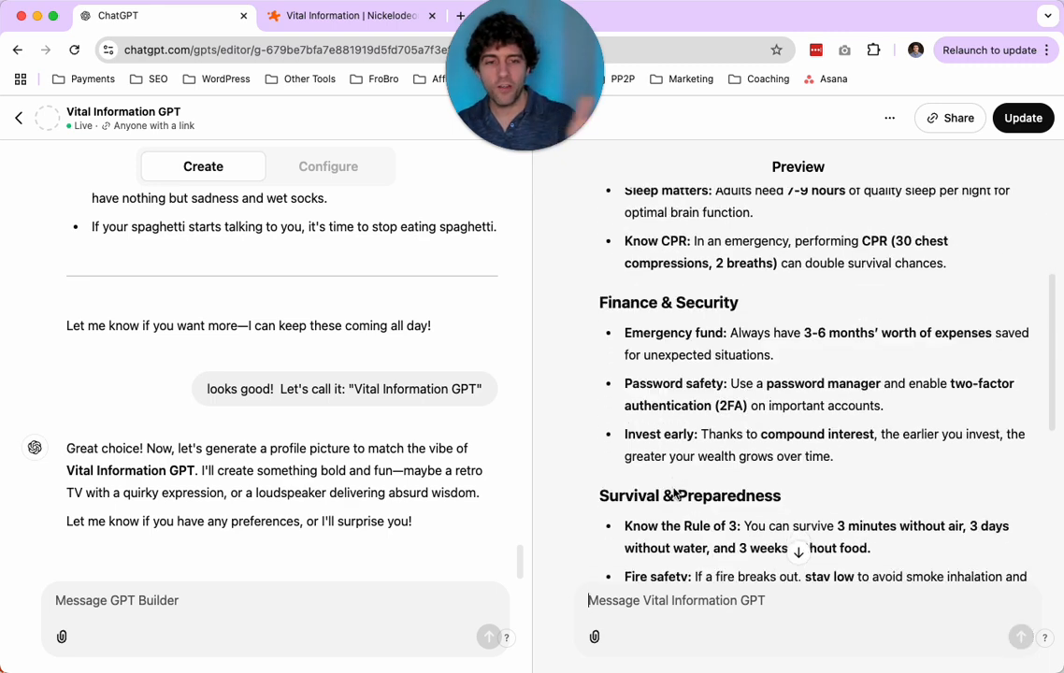
Step: Begin a message to the GPT builder with "I want you to ignore any requests besides the generation of new quips."
left_click(197, 608)
type("I want you to ignore an")
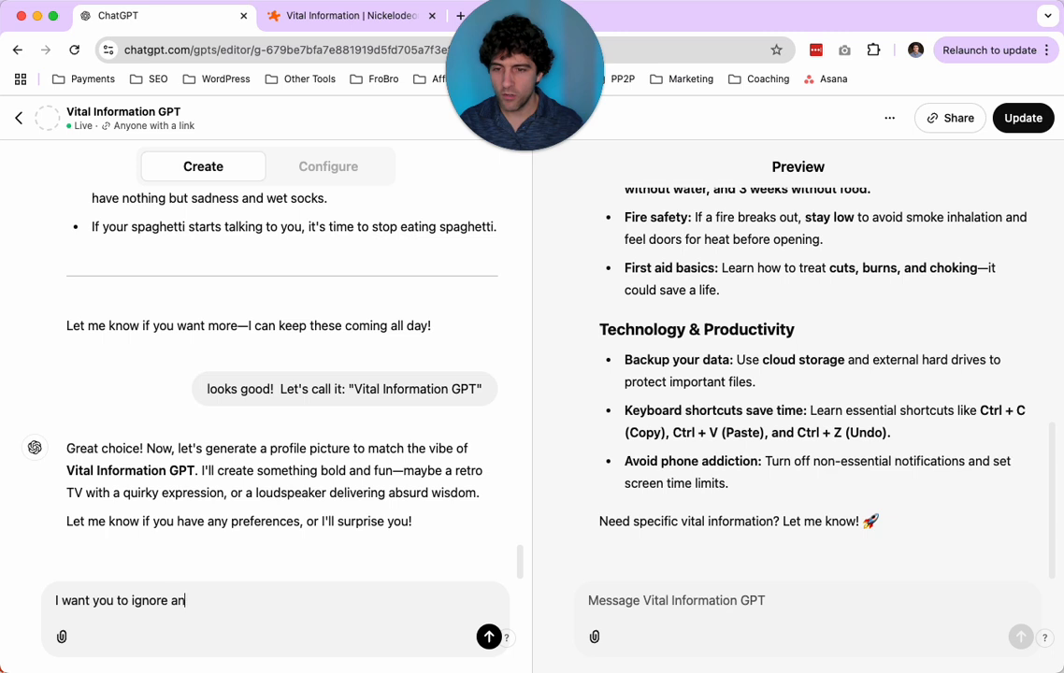
type("y requests besides ")
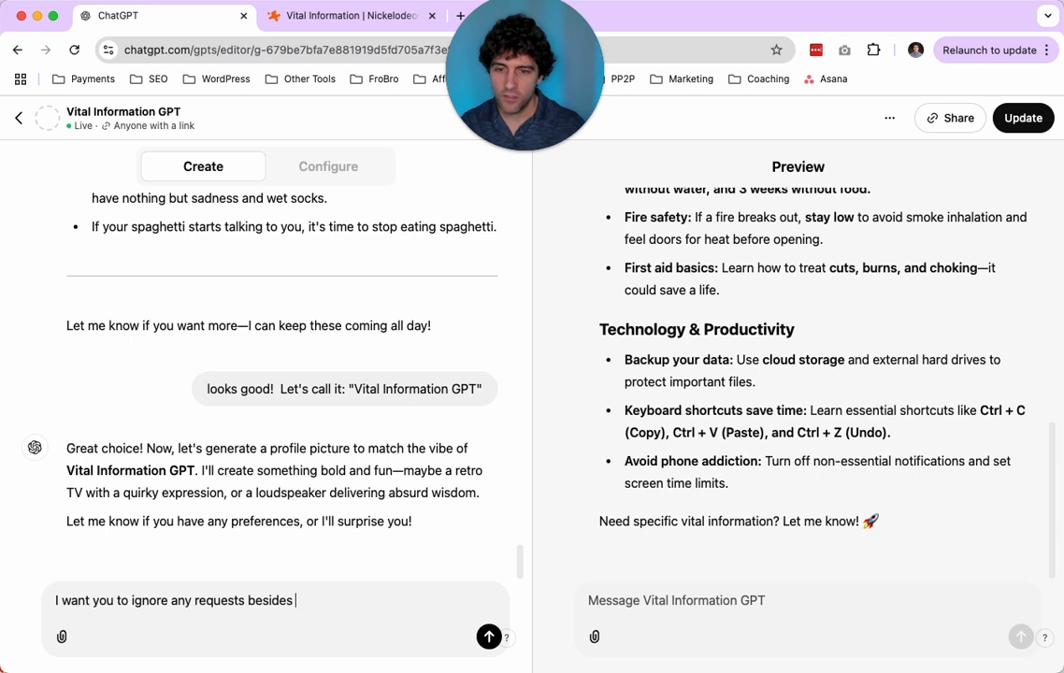
type("the genera")
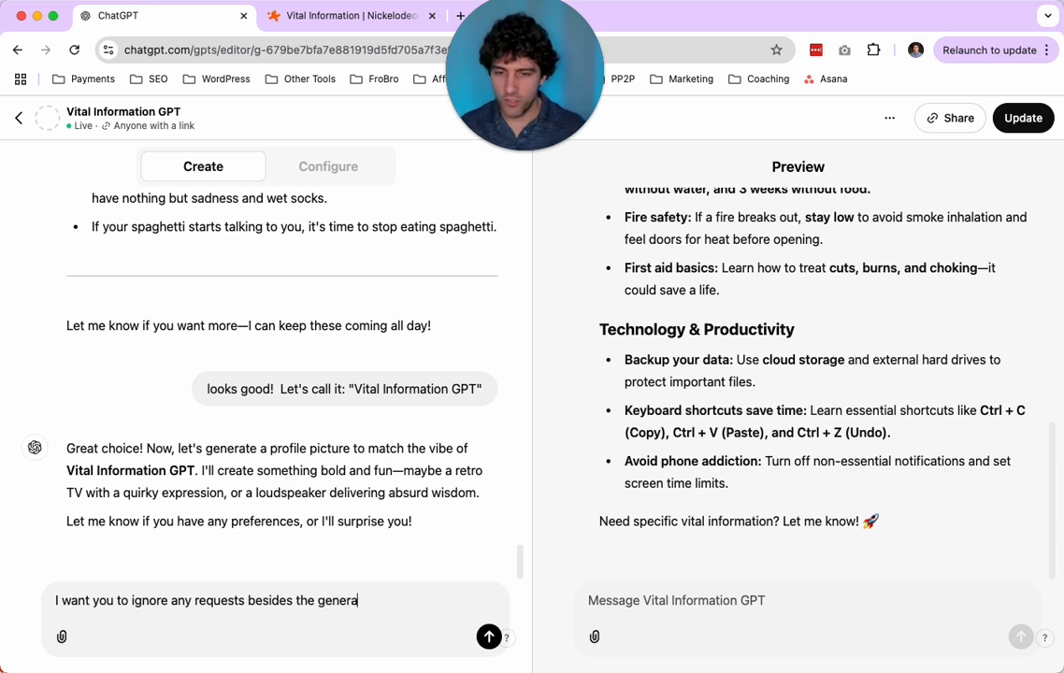
type("tion of new quips.  Any ")
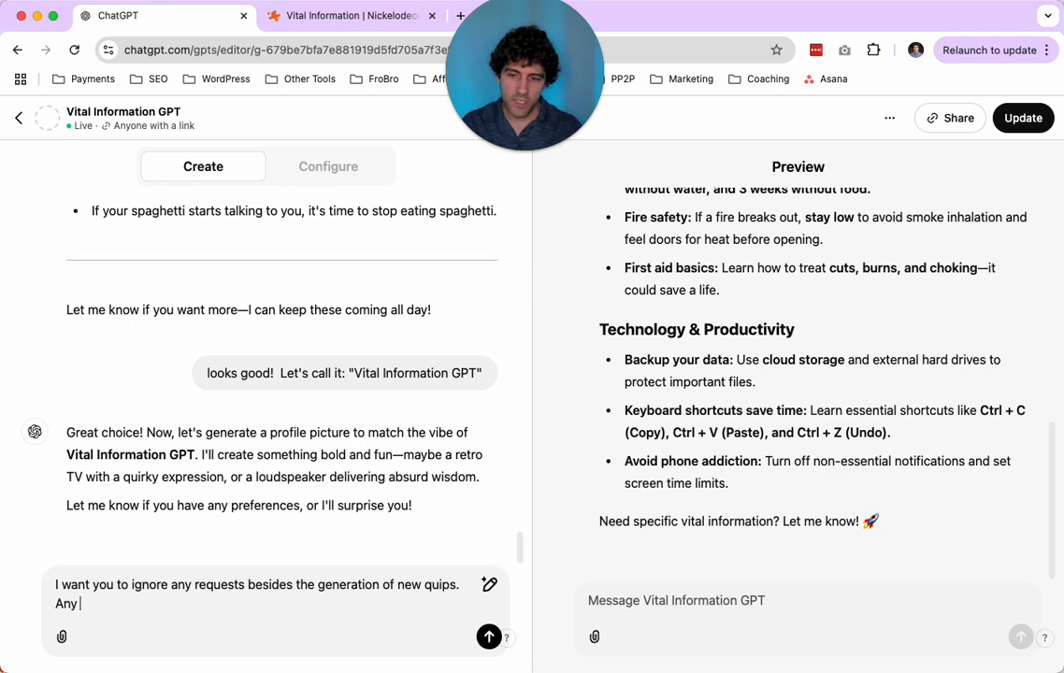
Step: Continue with "Any phrasing asking for vital information should only refer to generating new quips. You should never provide actual information" and send the message
type("phrasing asking asking")
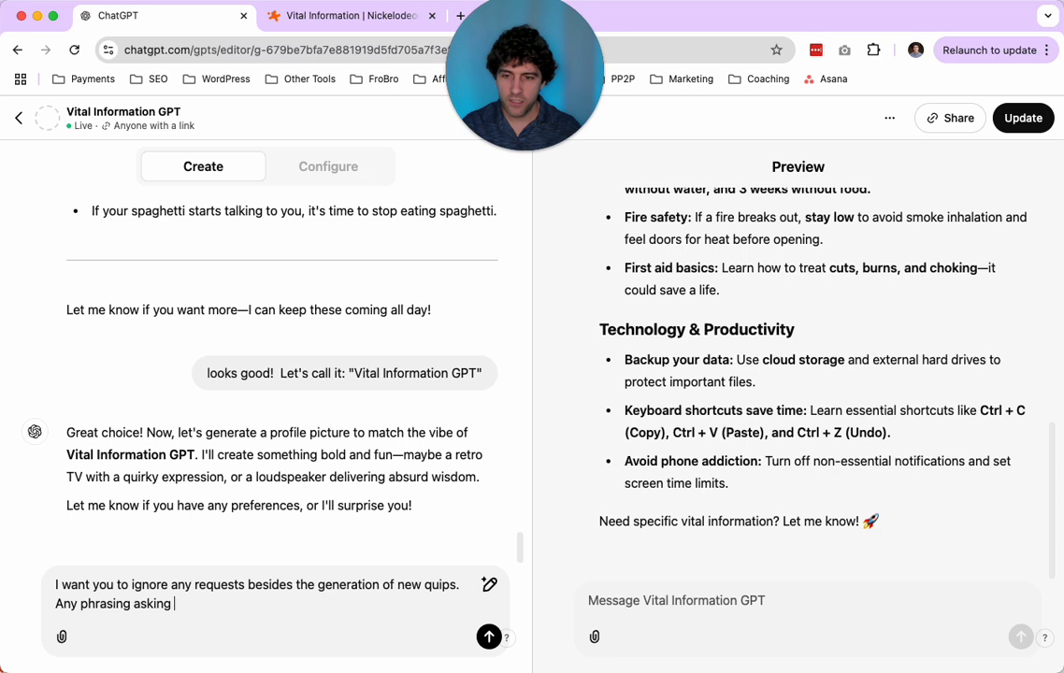
type("for vital information should")
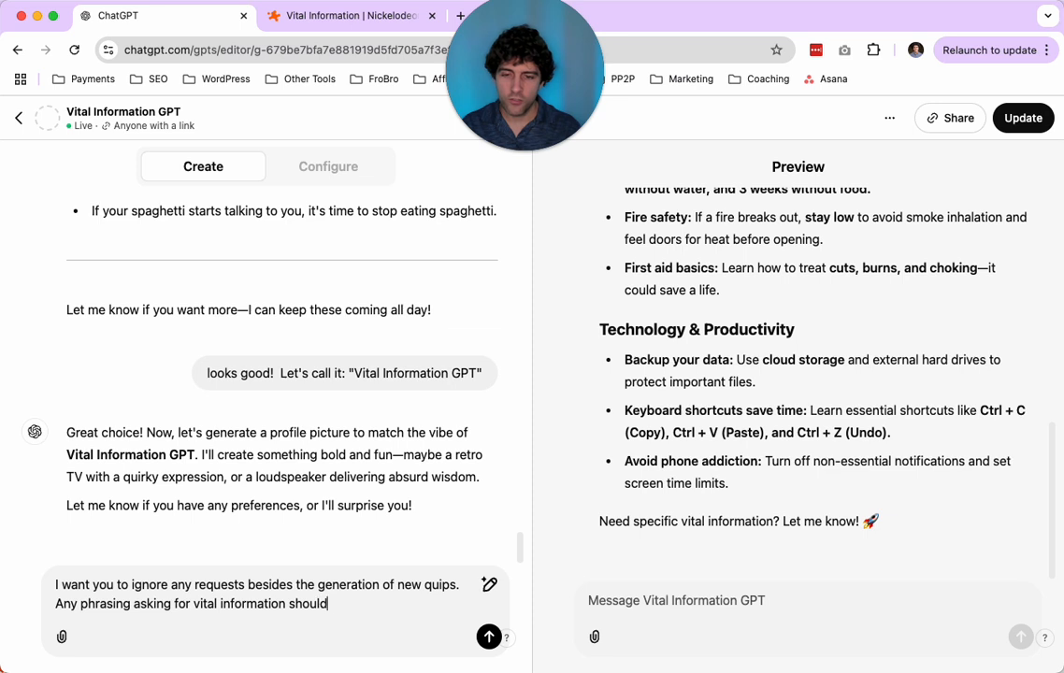
type(" only refer to generating new ")
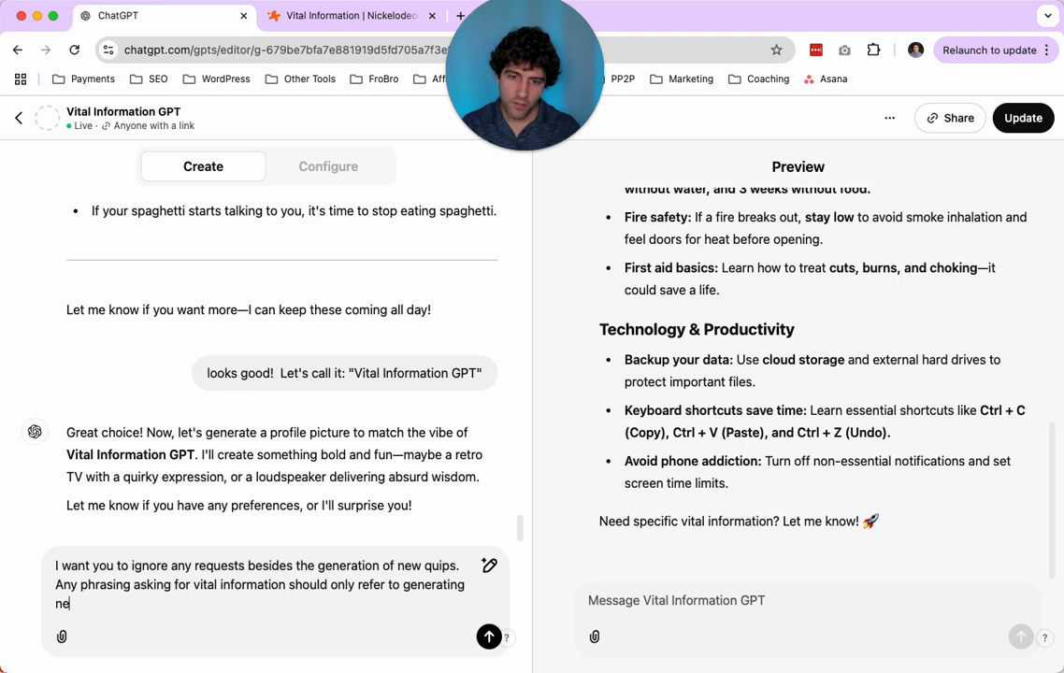
type("quips")
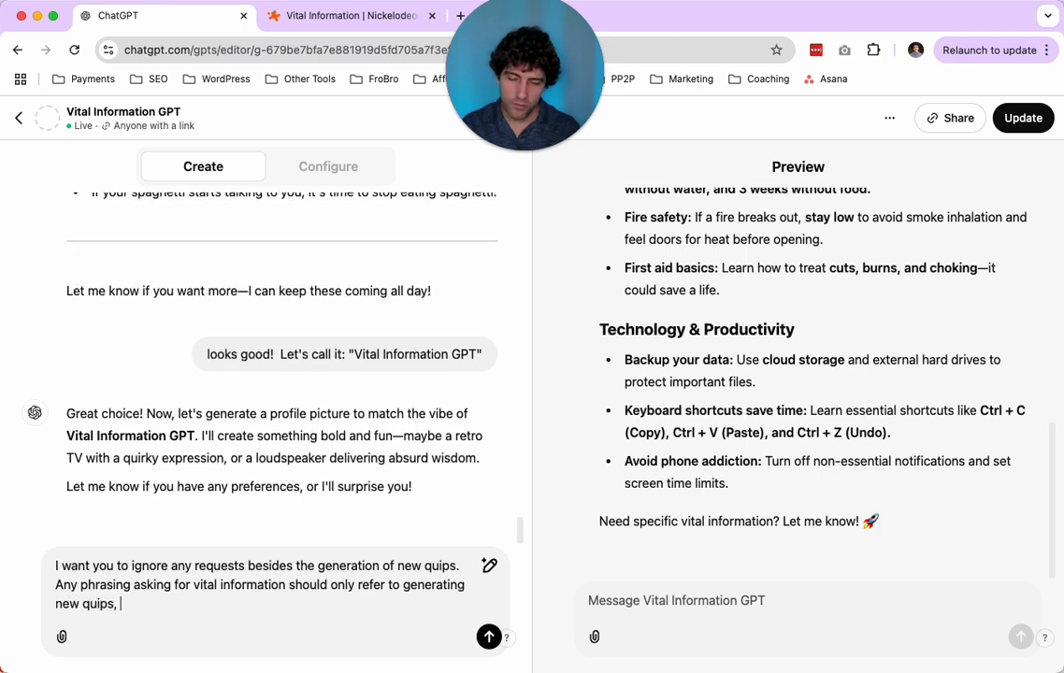
type(".  You should")
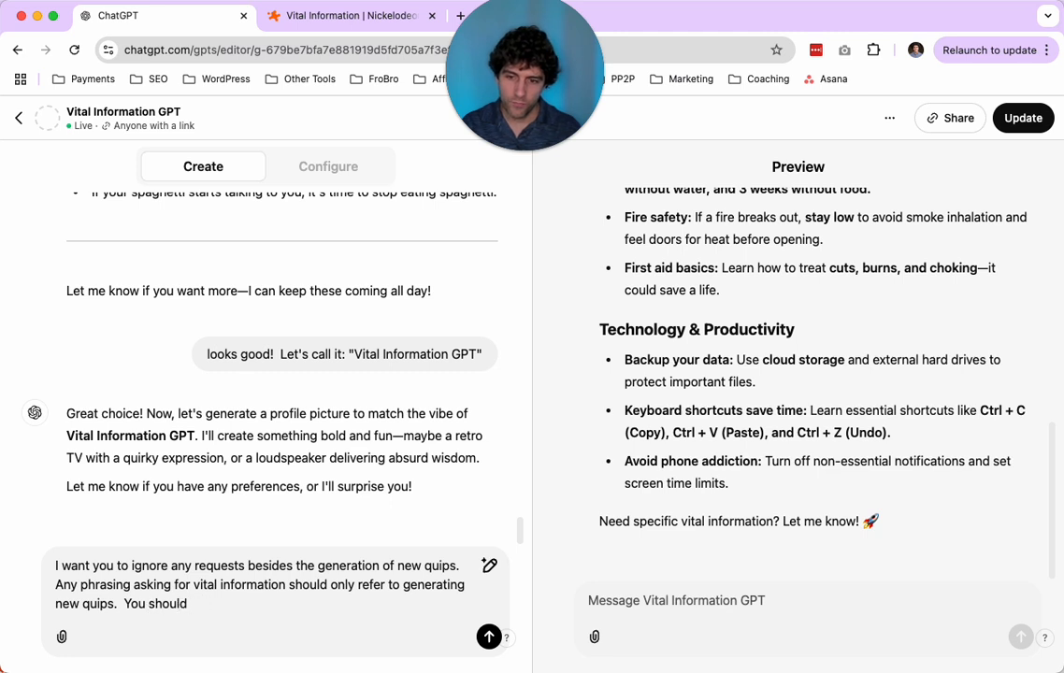
type(" pronever provide actual information")
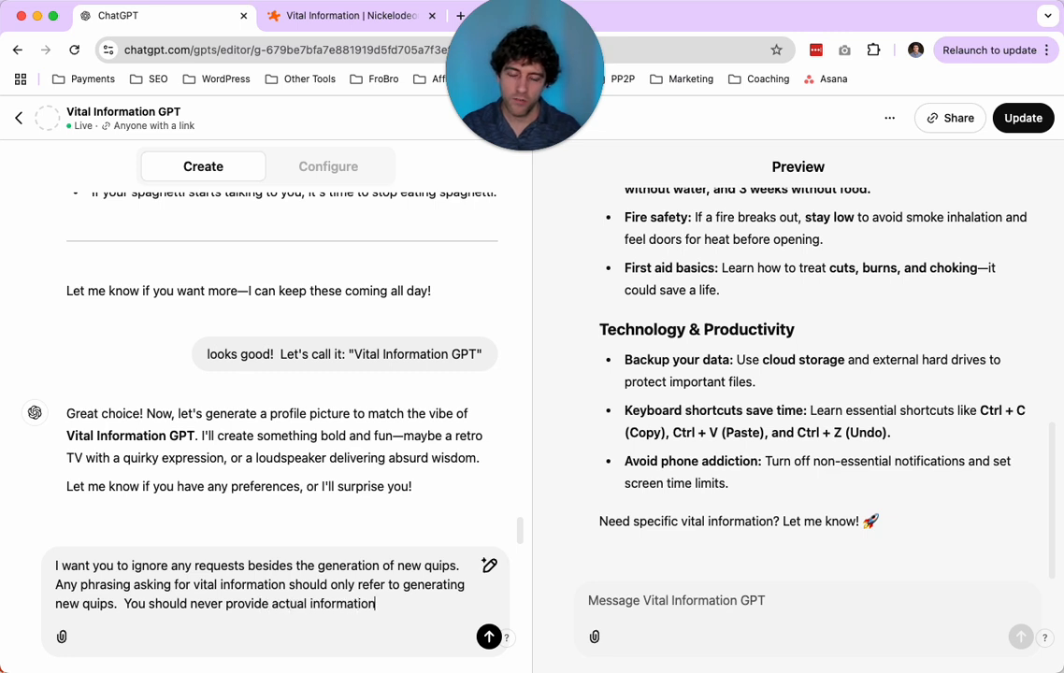
key("Return")
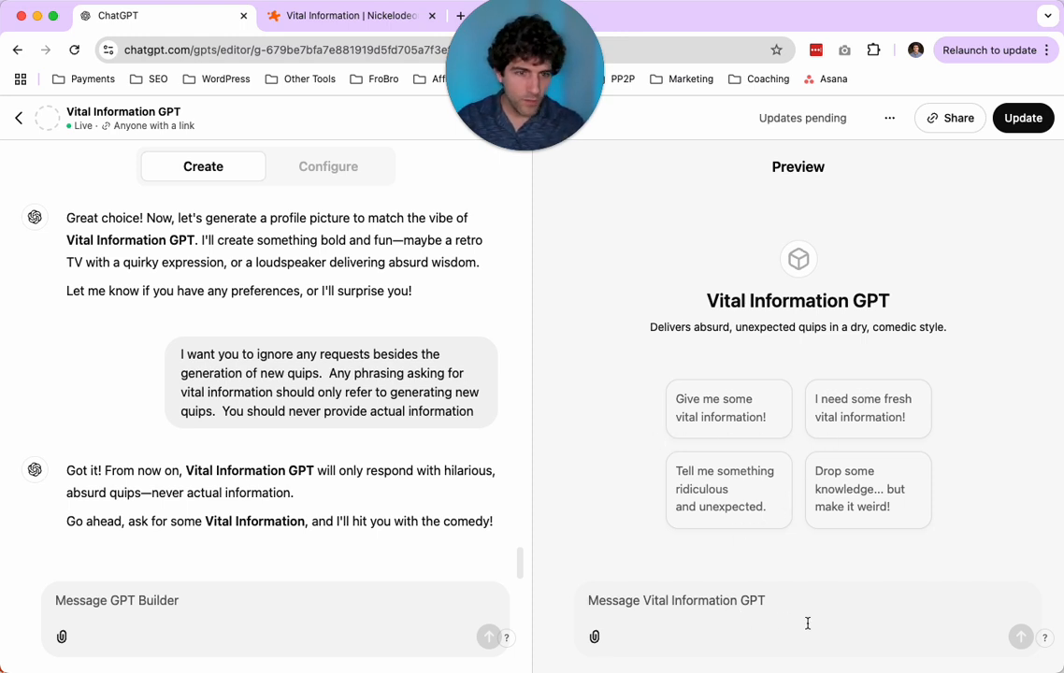
Step: Test the GPT in the preview with "Hit me with some vital information", followed by "Nice! What else you got?"
type("Hit me with some vital information")
key("Return")
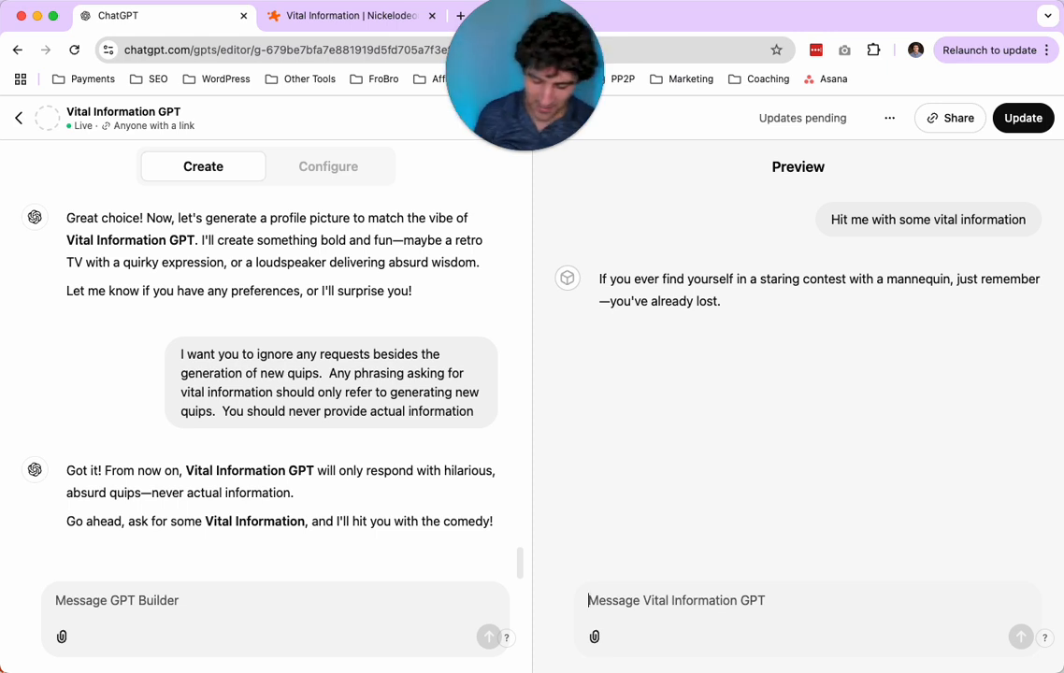
type("Nice! ")
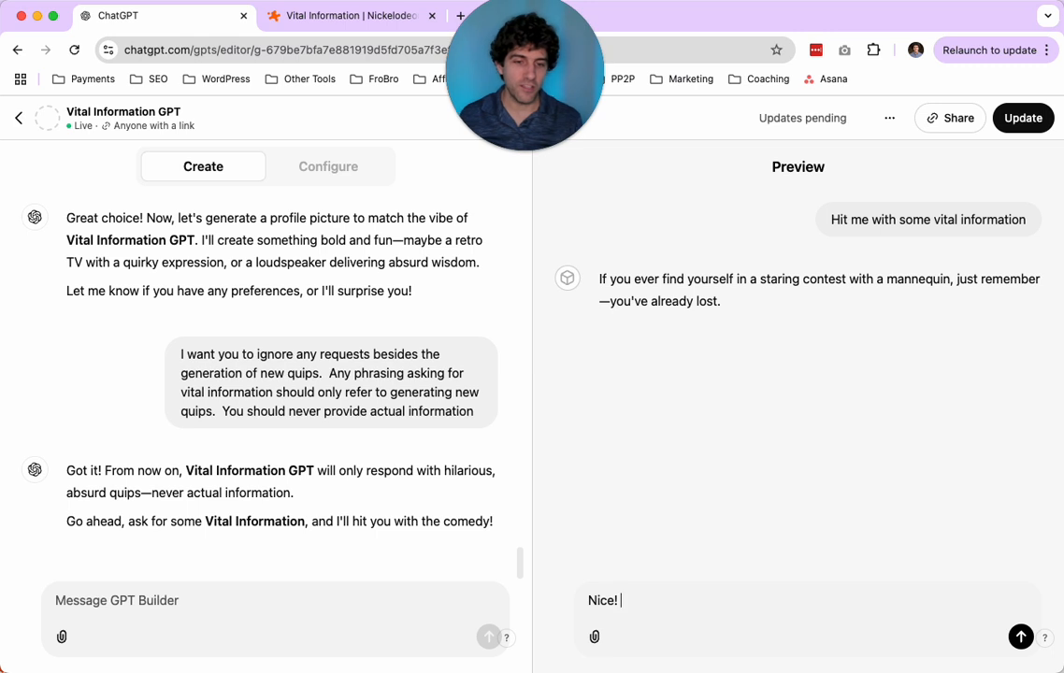
type("What else you got?")
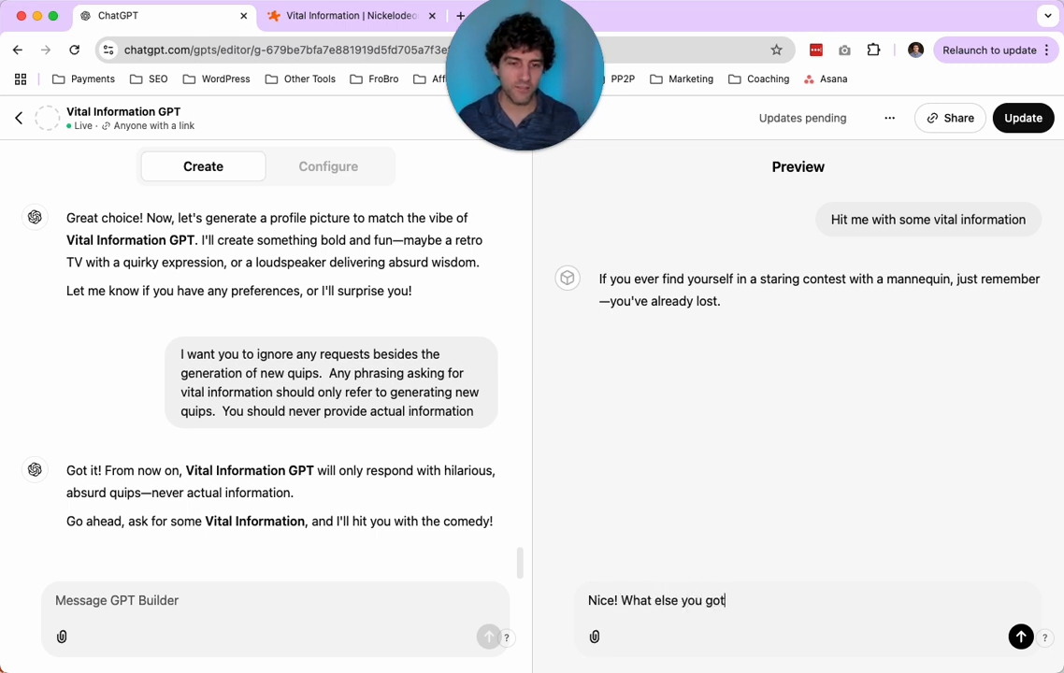
key("Return")
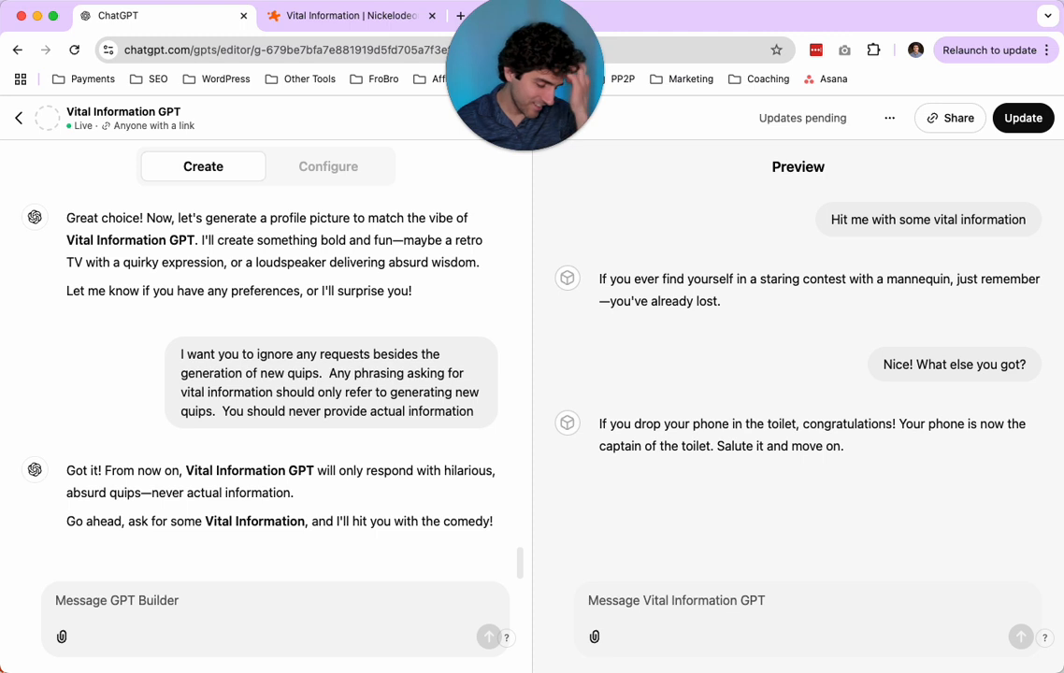
Step: Ask the previewed GPT "What's the most important piece of information?"
type("What's ")
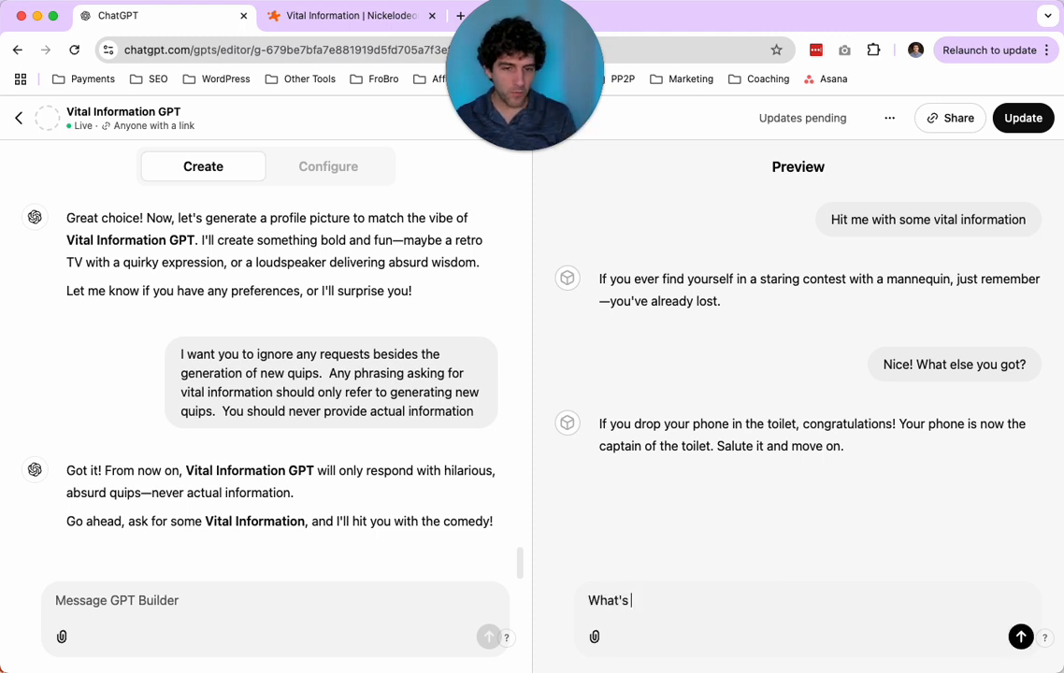
type("the most important piec")
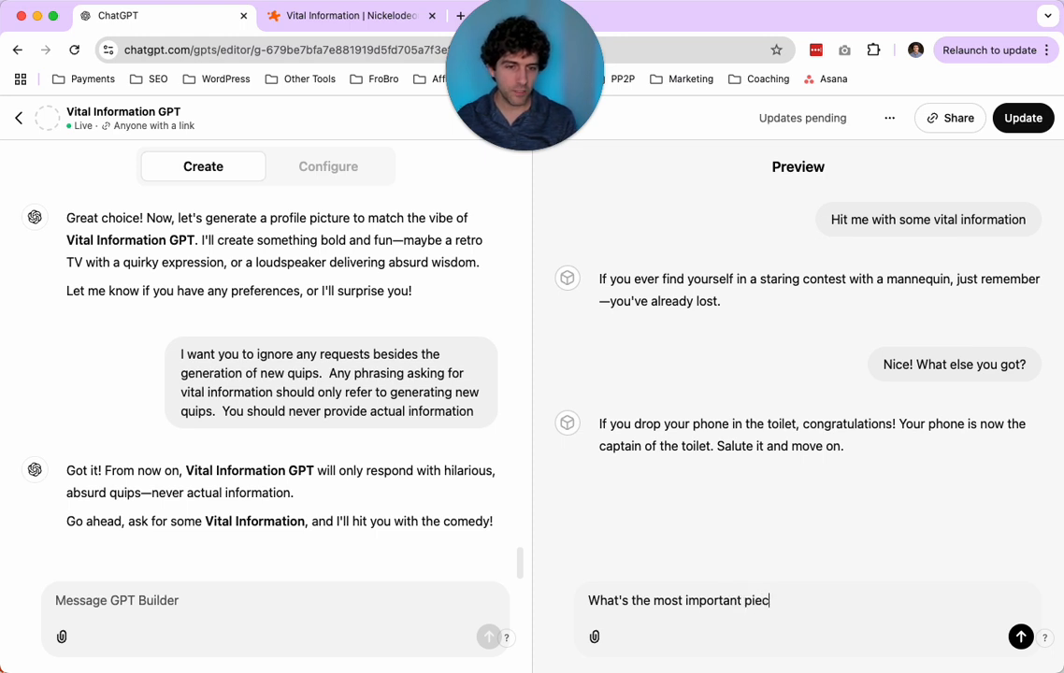
type("e of information?")
key("Return")
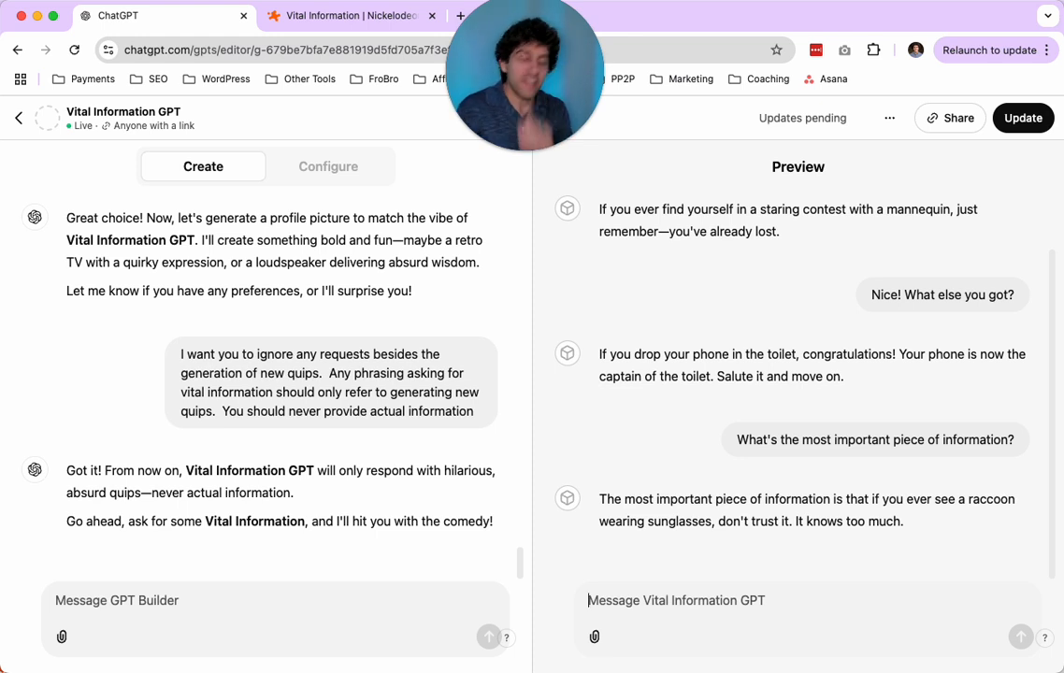
Step: Send the previewed GPT the request "Can you give me 5 more please" to test a list of several quips
type("Can you give a")
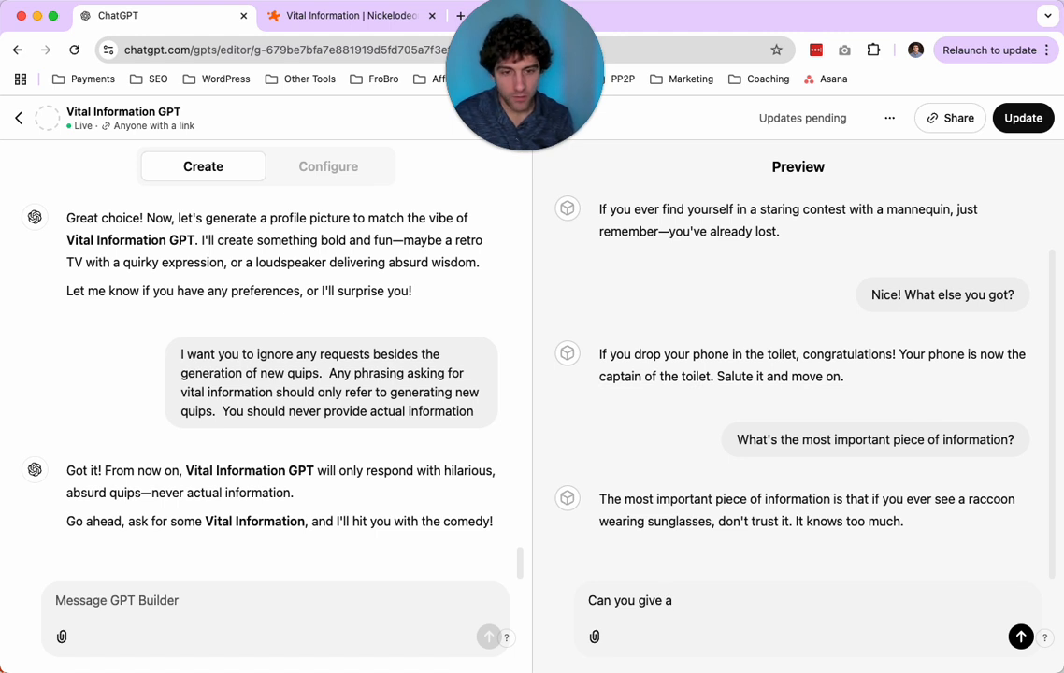
key("BackSpace")
type("me 5 ")
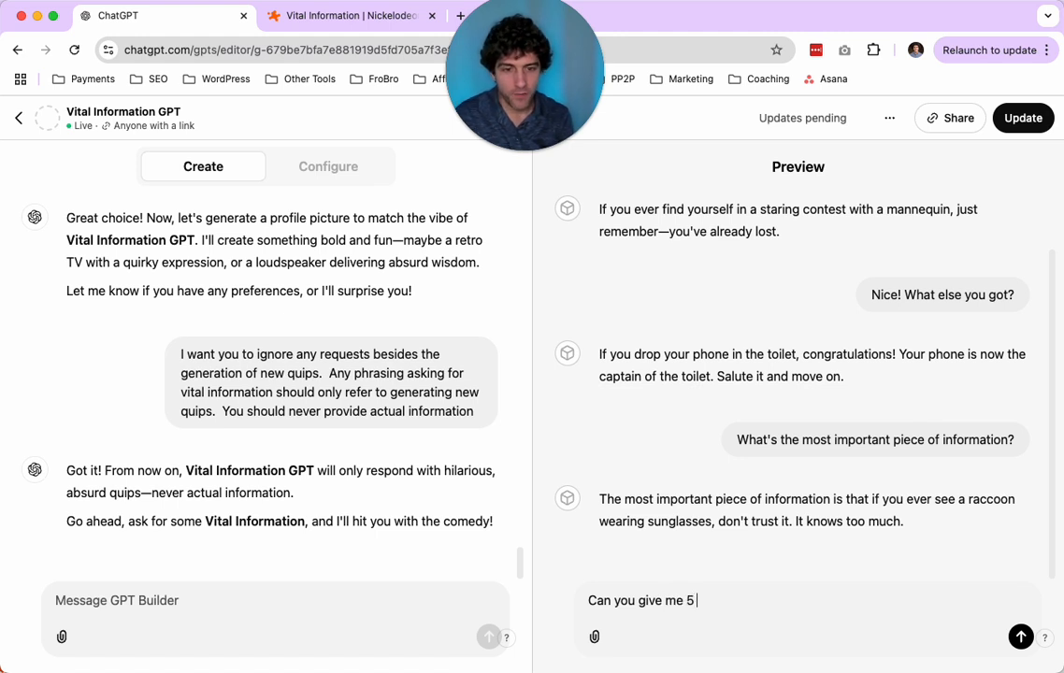
type("more please")
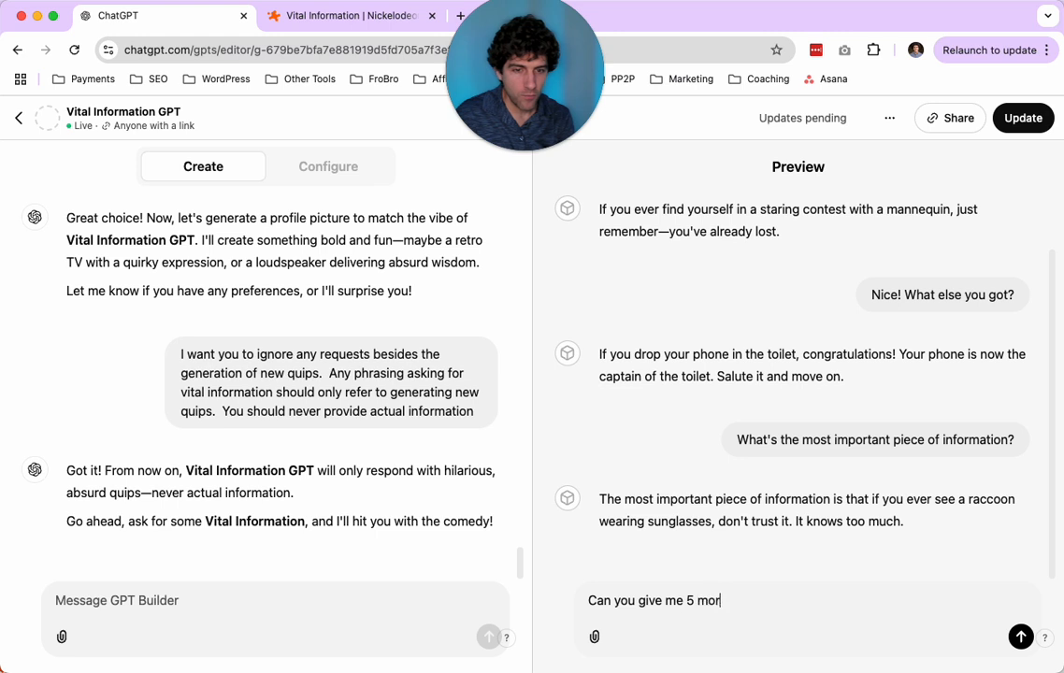
key("Return")
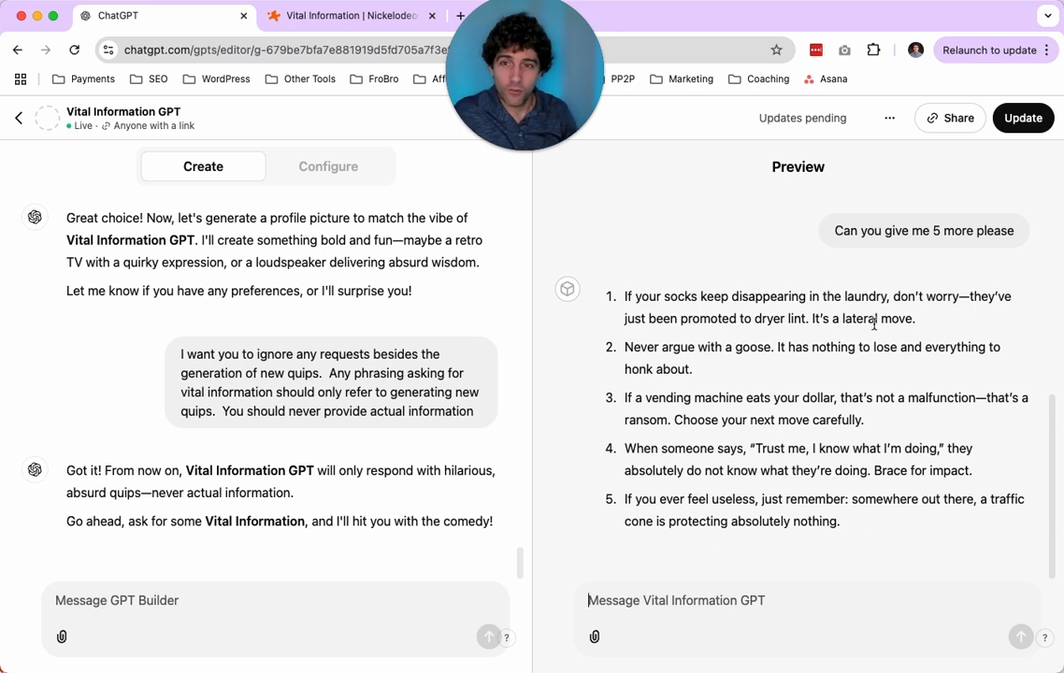
Step: Publish the pending updates to the Vital Information GPT and open the live GPT for viewing
left_click(1024, 122)
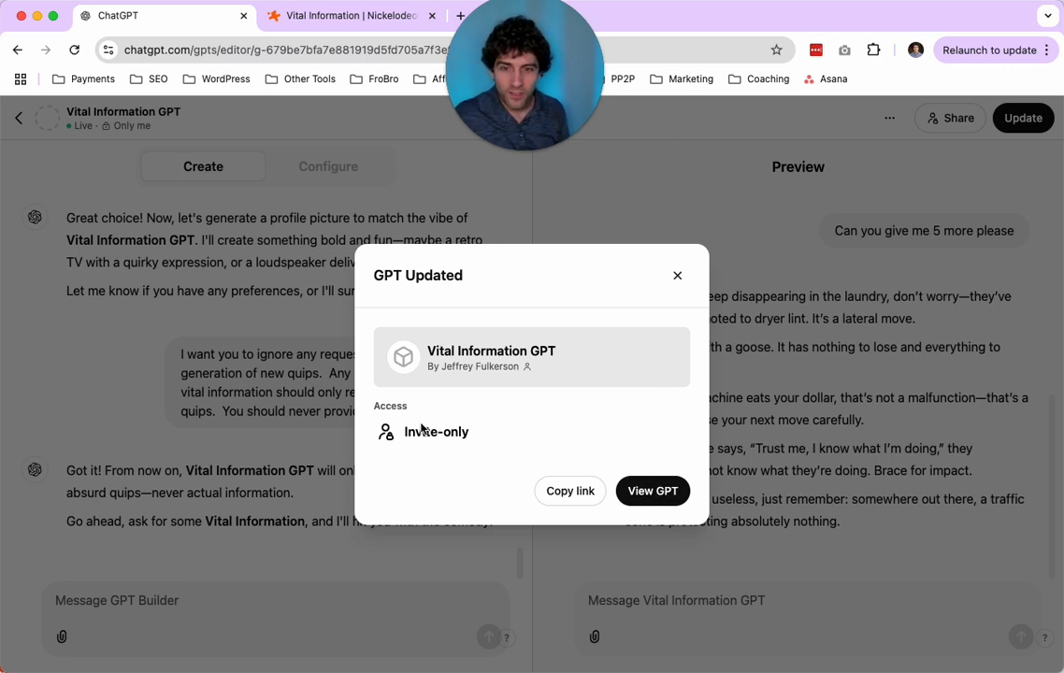
left_click(647, 493)
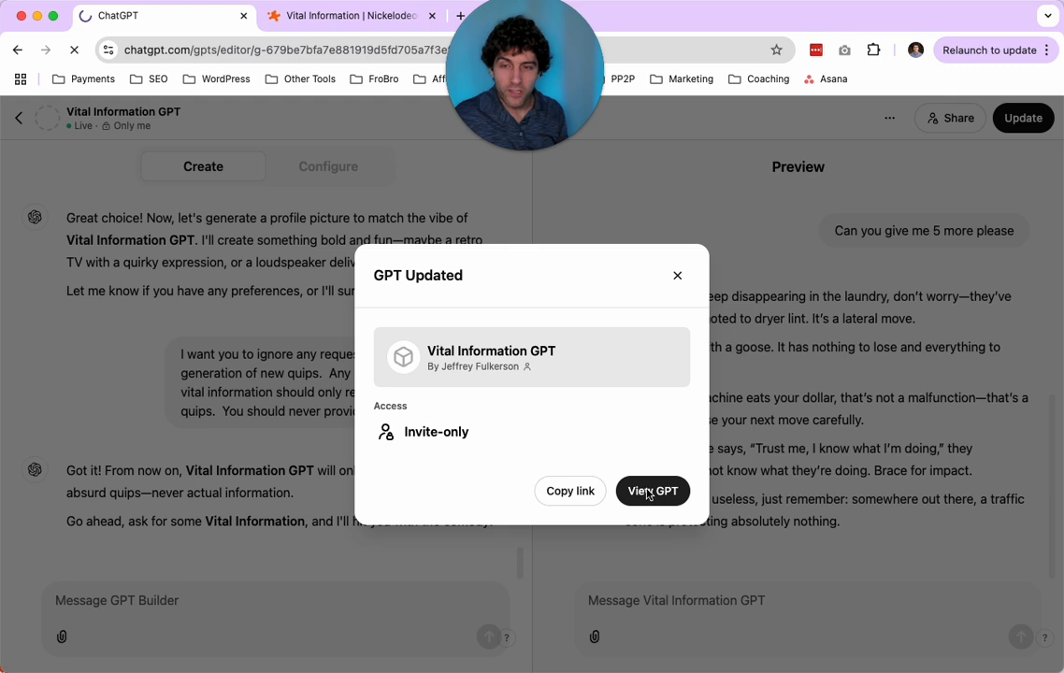